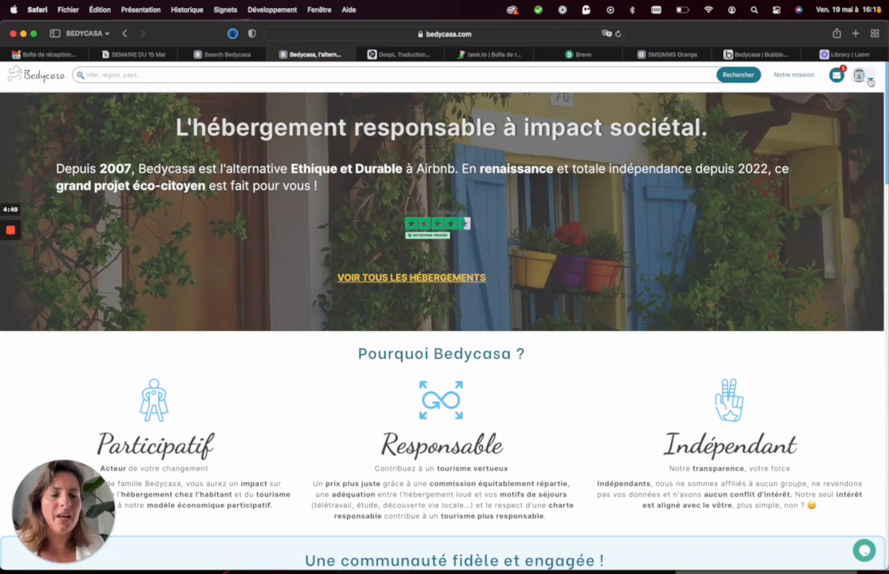
# Step: Go to the hosting section of the account and start adding a new accommodation listing
pyautogui.click(869, 80)
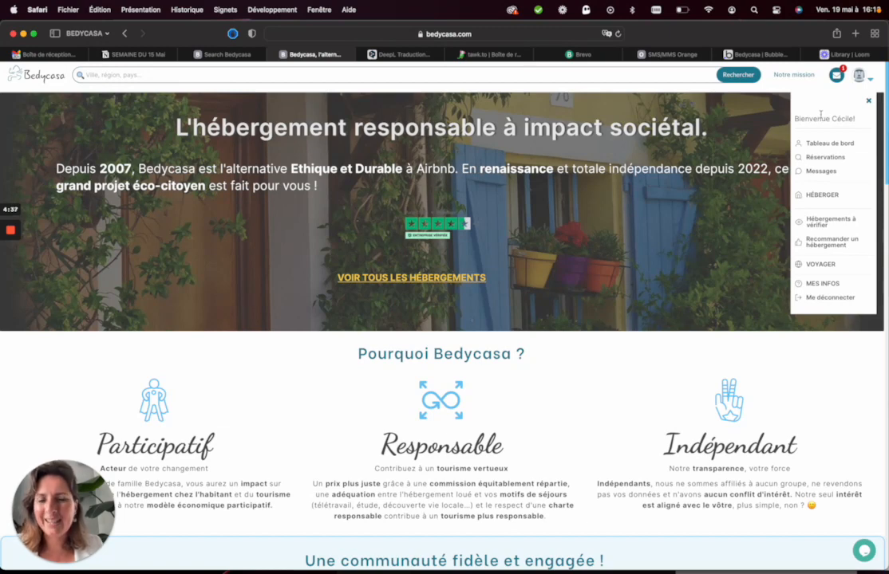
pyautogui.click(819, 197)
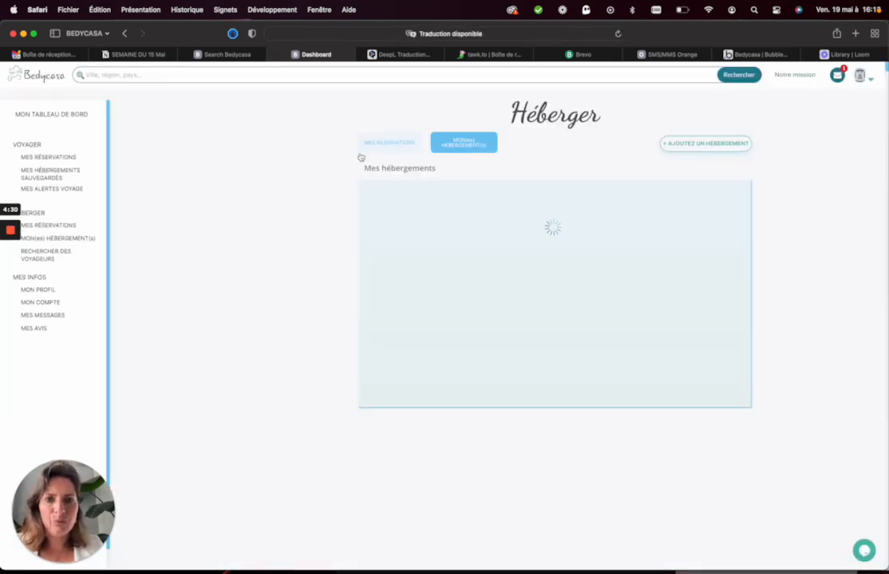
pyautogui.click(870, 79)
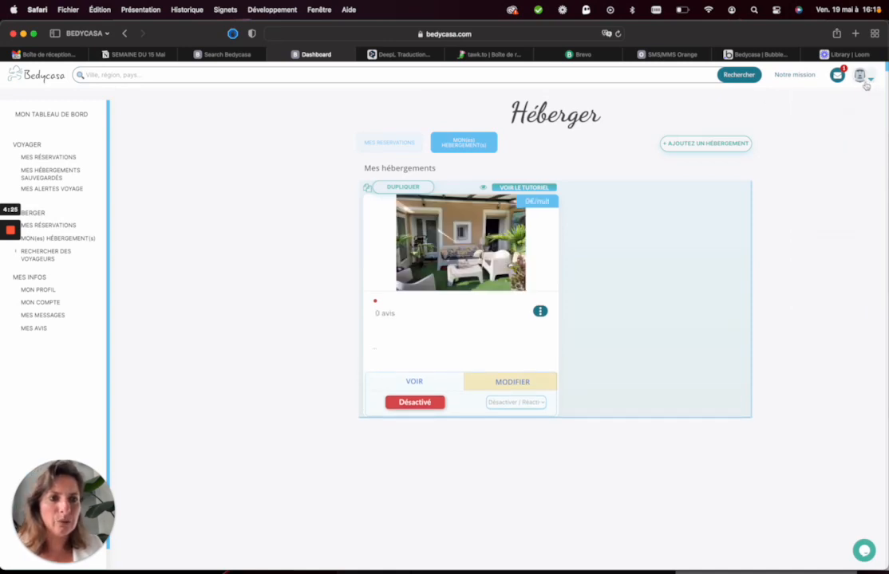
pyautogui.click(869, 80)
pyautogui.click(870, 81)
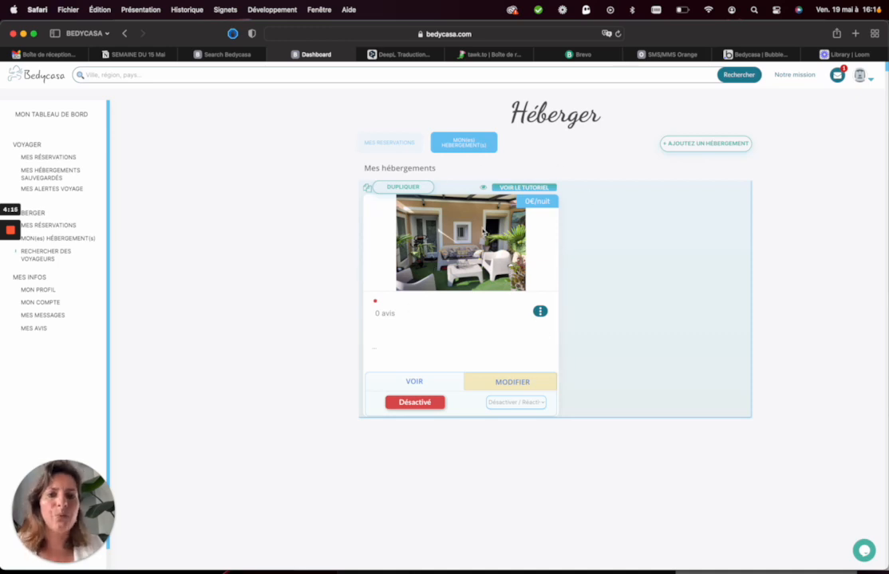
pyautogui.click(699, 147)
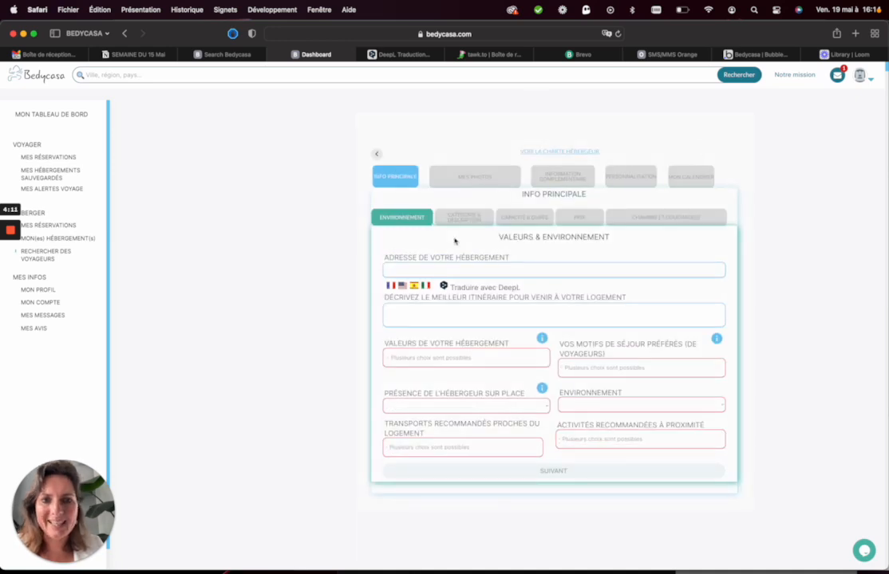
# Step: Set the accommodation's address to Annecy, France and enter "crever ckfejroi kceropkg" as the directions for reaching it
pyautogui.click(422, 269)
pyautogui.write('Annecy')
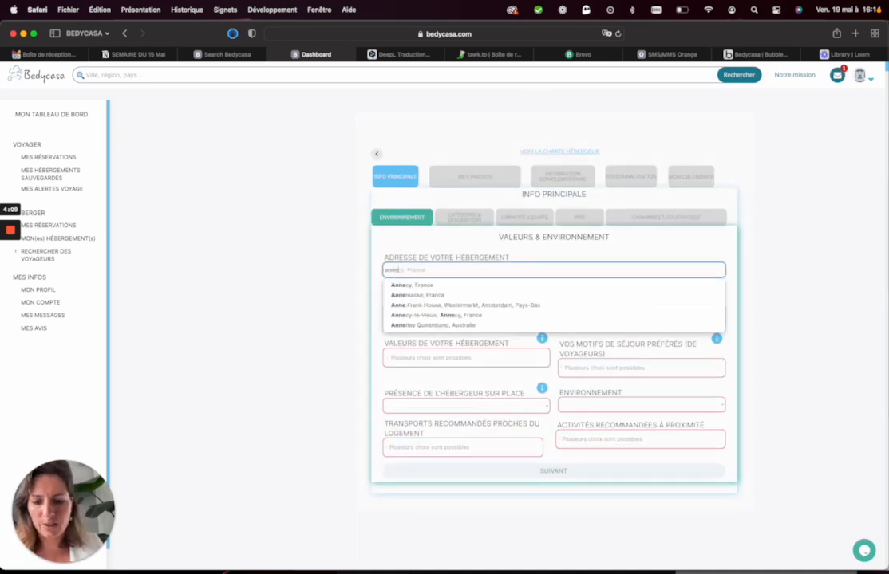
pyautogui.click(415, 285)
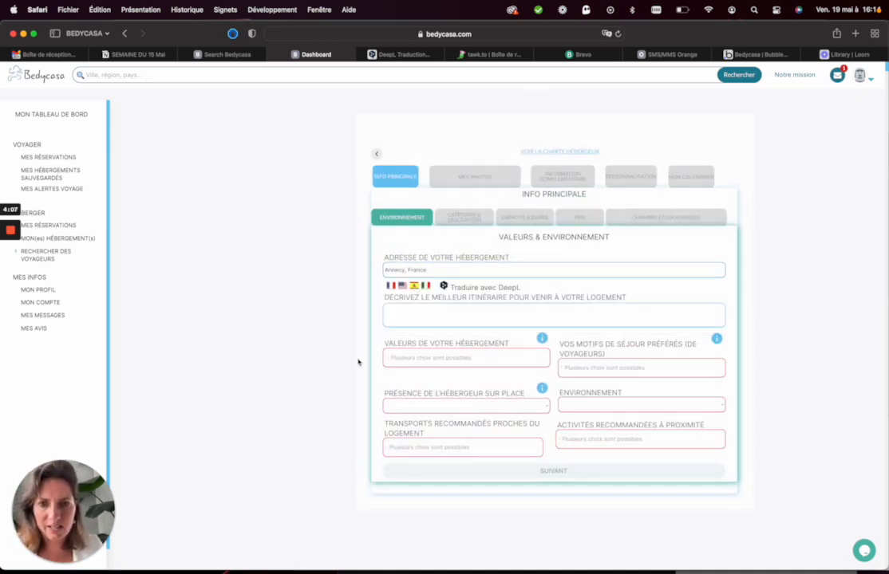
pyautogui.click(414, 316)
pyautogui.write('crever cxfegrol ')
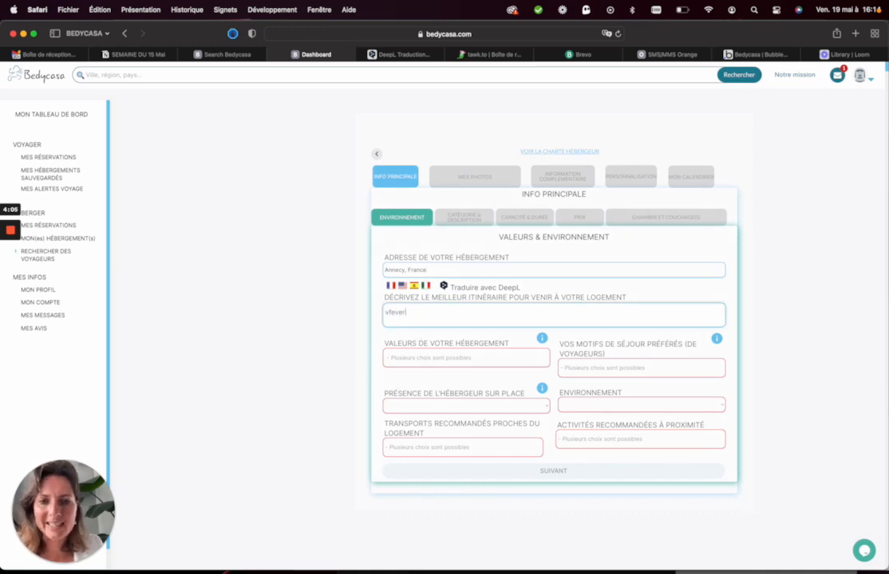
pyautogui.write('kceropkg')
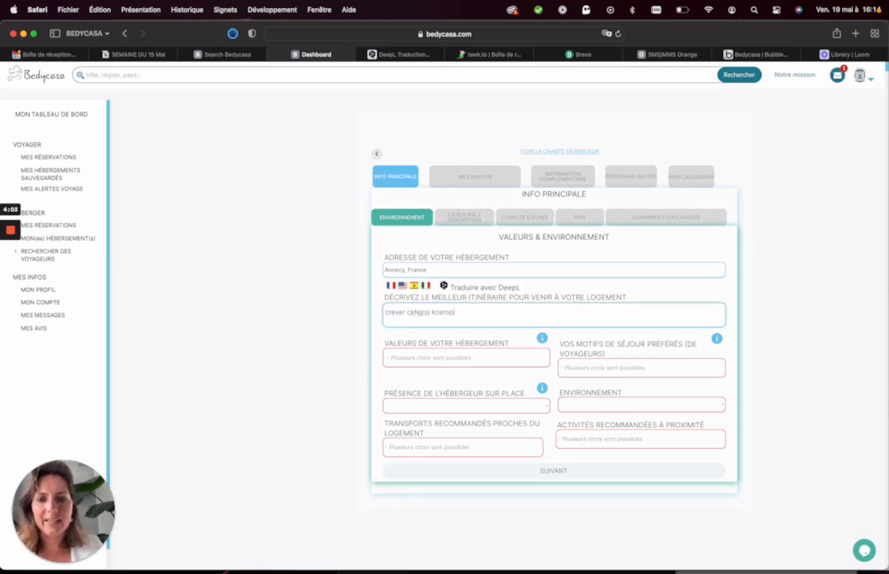
# Step: Choose Ethique as the accommodation's value and set the host's on-site presence to Flexible
pyautogui.click(395, 359)
pyautogui.click(399, 389)
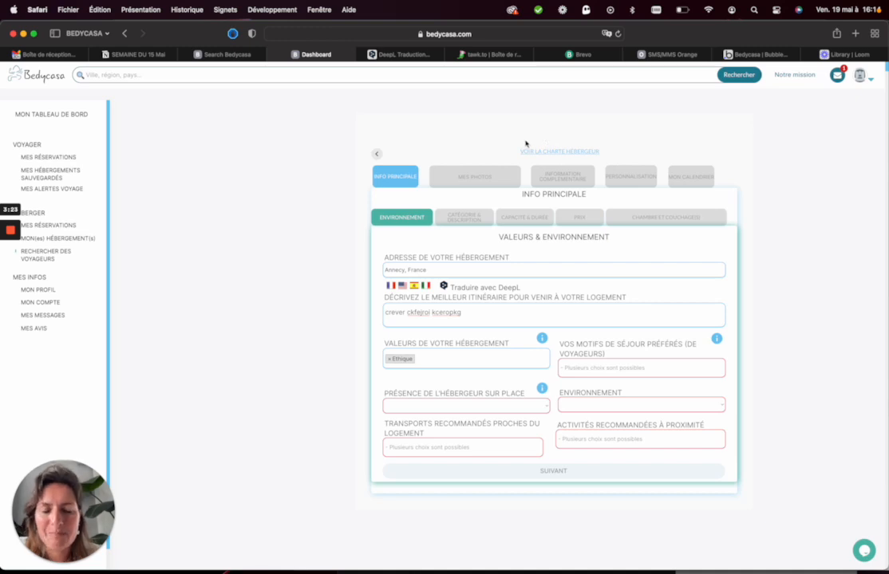
pyautogui.click(452, 405)
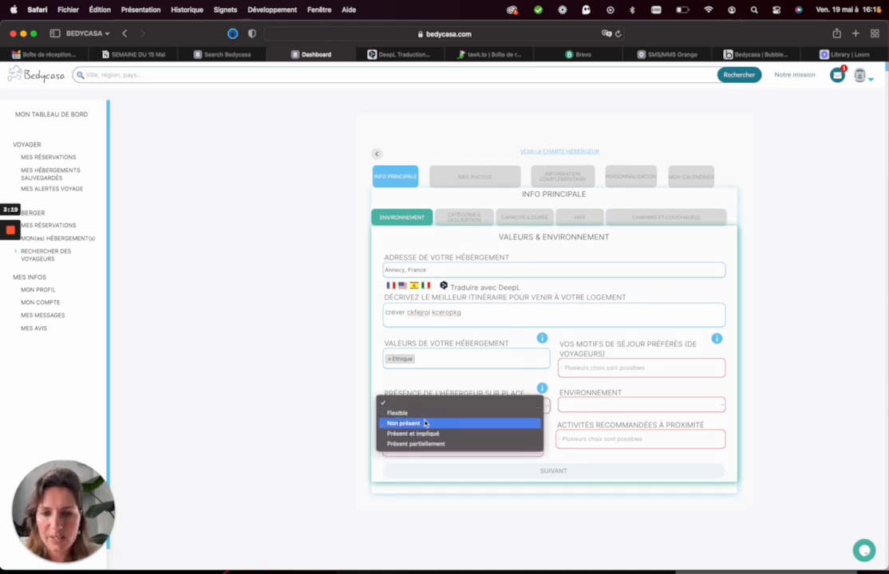
pyautogui.click(411, 415)
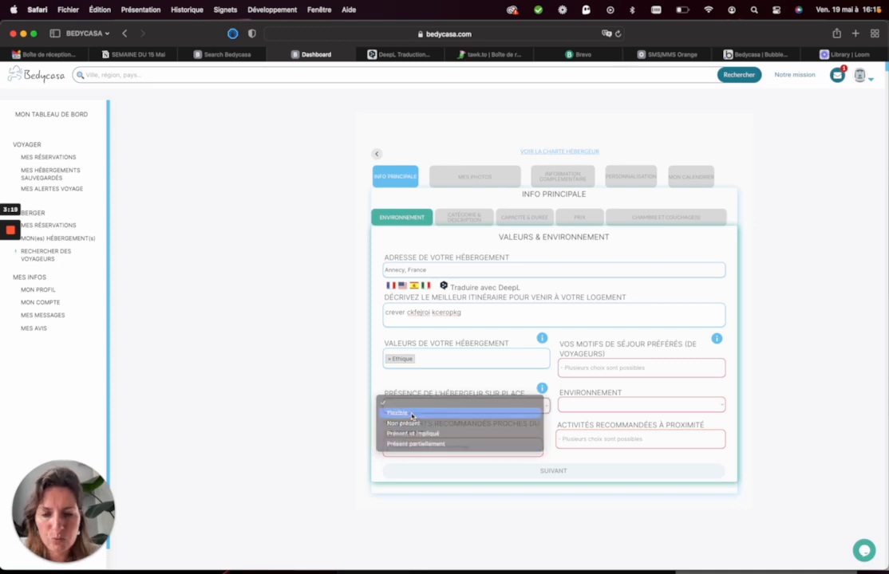
# Step: Add Familial, Stages / Formations (apprentissage d'un métier) and Professionnel / Télétravail as the preferred reasons for stay
pyautogui.click(596, 365)
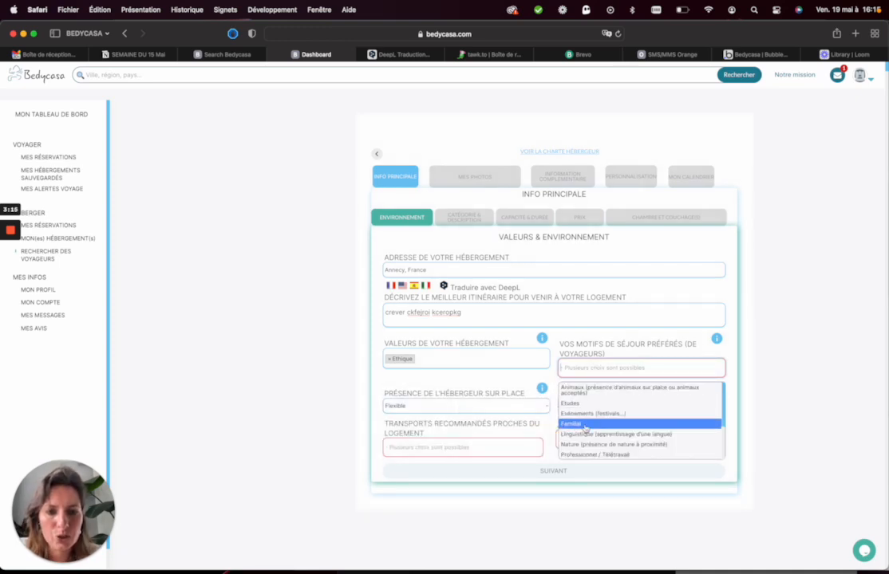
pyautogui.click(582, 425)
pyautogui.click(620, 371)
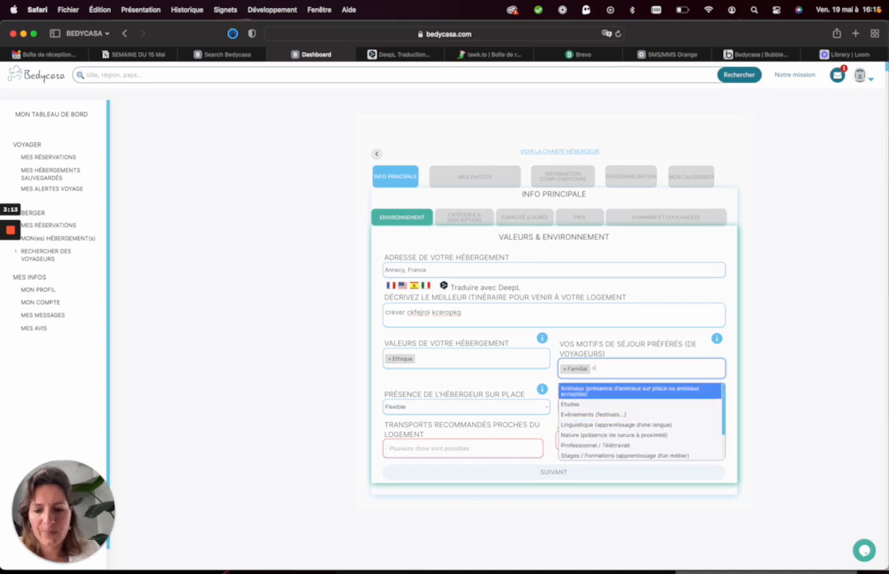
pyautogui.write('stages')
pyautogui.click(634, 389)
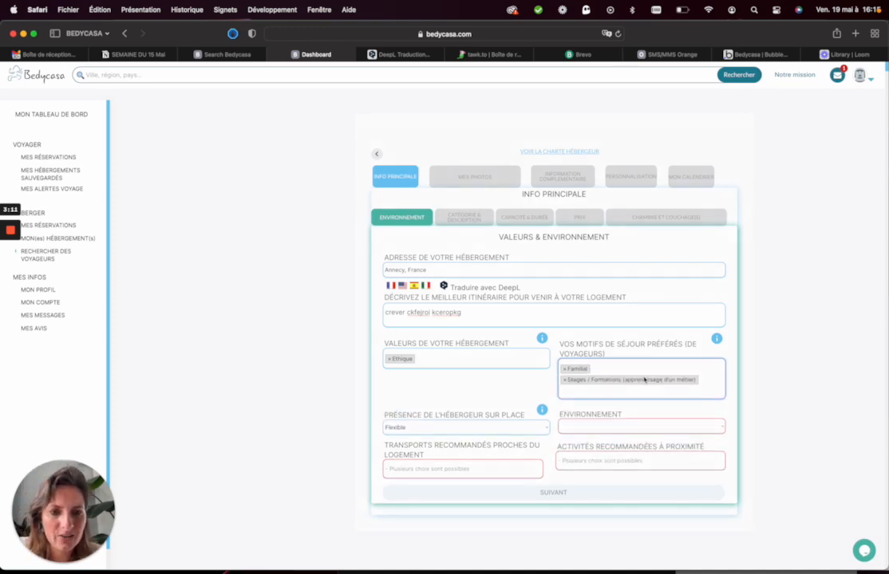
pyautogui.click(639, 389)
pyautogui.write('trav')
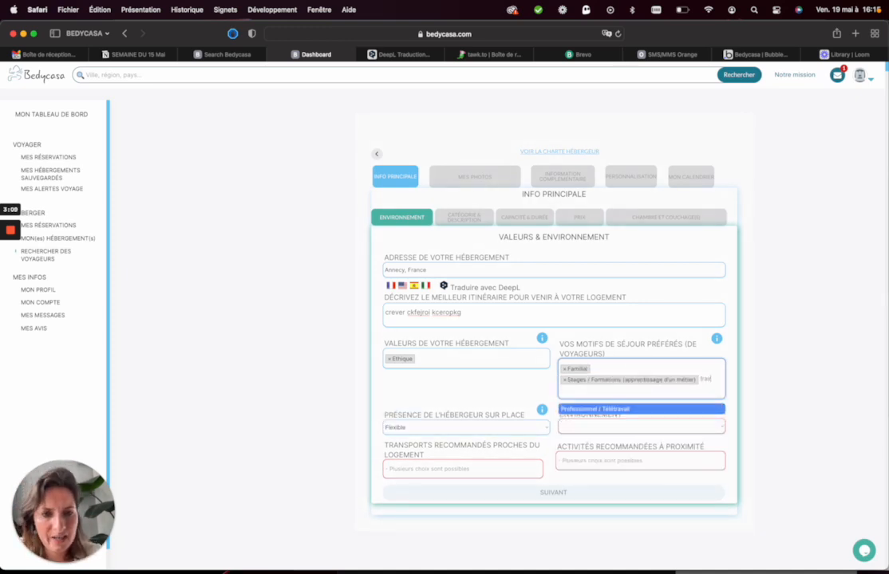
pyautogui.write('ns')
pyautogui.doubleClick(619, 394)
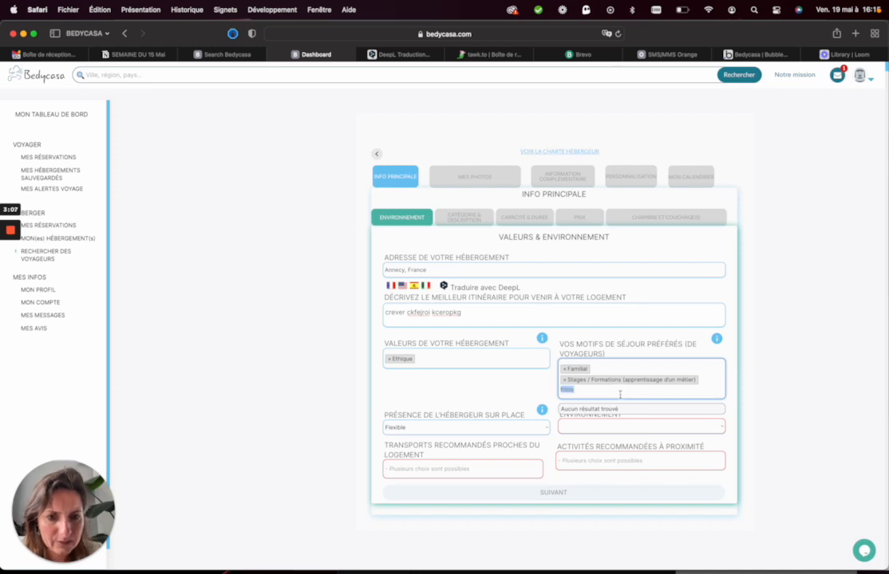
pyautogui.press('BackSpace')
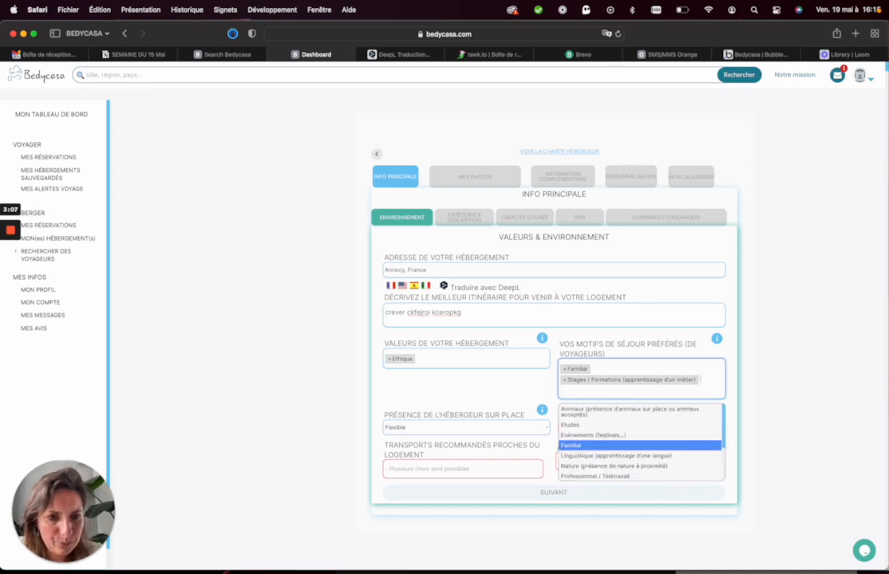
pyautogui.click(568, 476)
# Step: Set the environment to Mer and continue to the category and description section, leaving recommended transports and activities empty
pyautogui.click(574, 427)
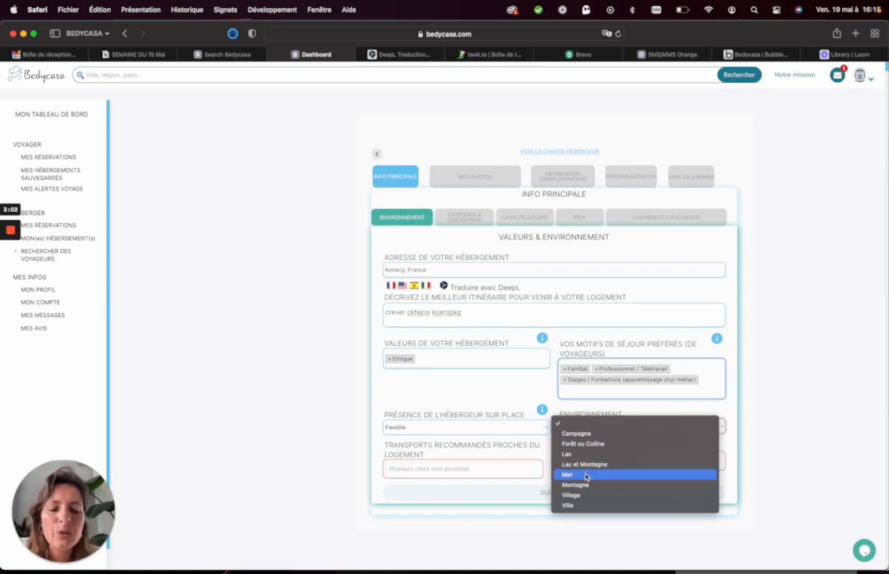
pyautogui.click(587, 476)
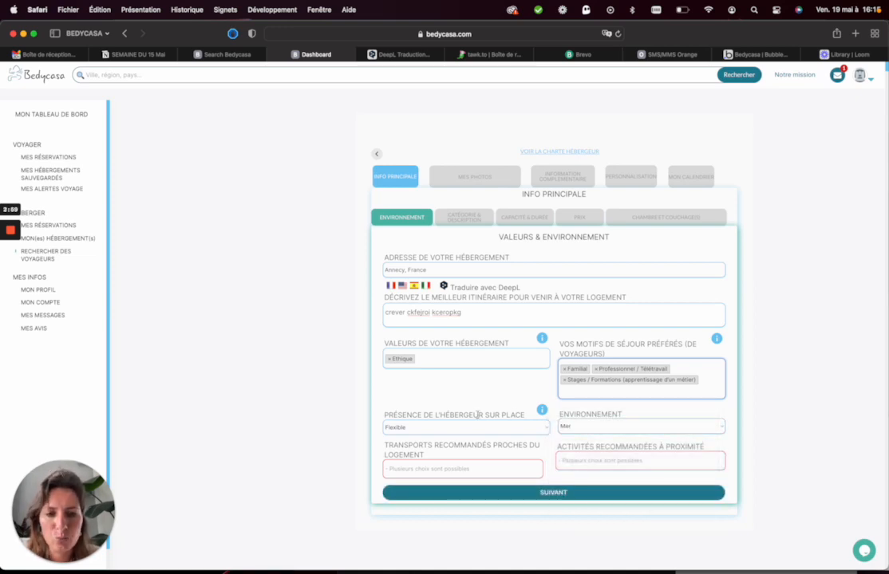
pyautogui.click(461, 469)
pyautogui.click(449, 395)
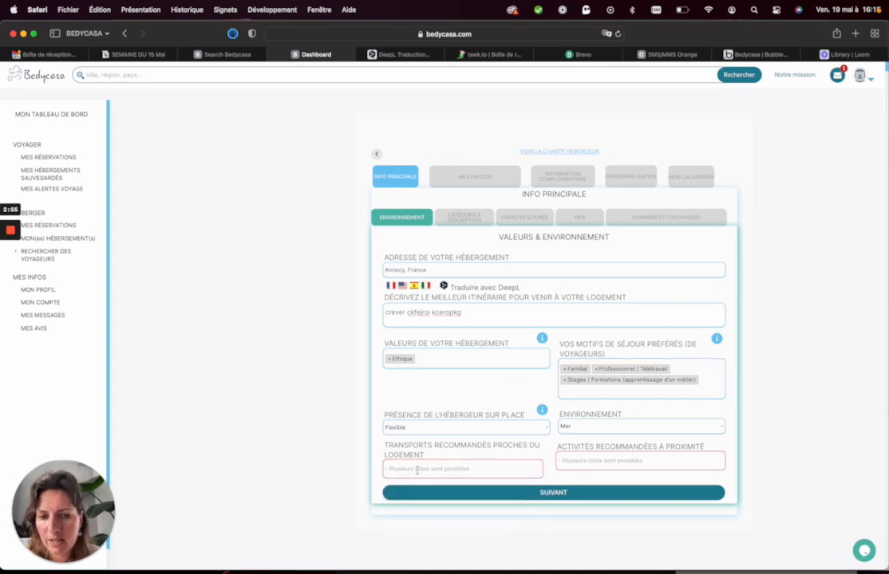
pyautogui.click(598, 461)
pyautogui.click(526, 409)
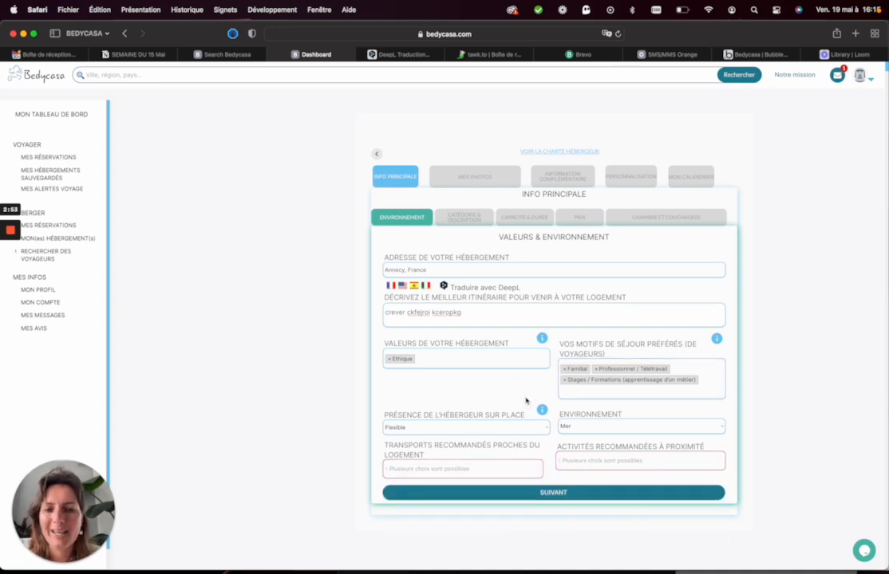
pyautogui.click(486, 492)
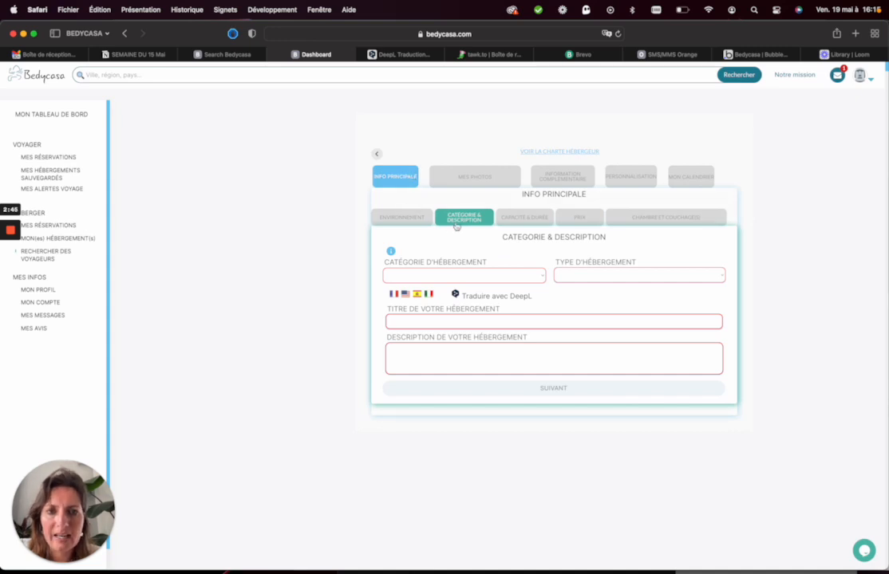
# Step: Set the accommodation category to Cabane and the accommodation type to Chambre partagée
pyautogui.click(461, 275)
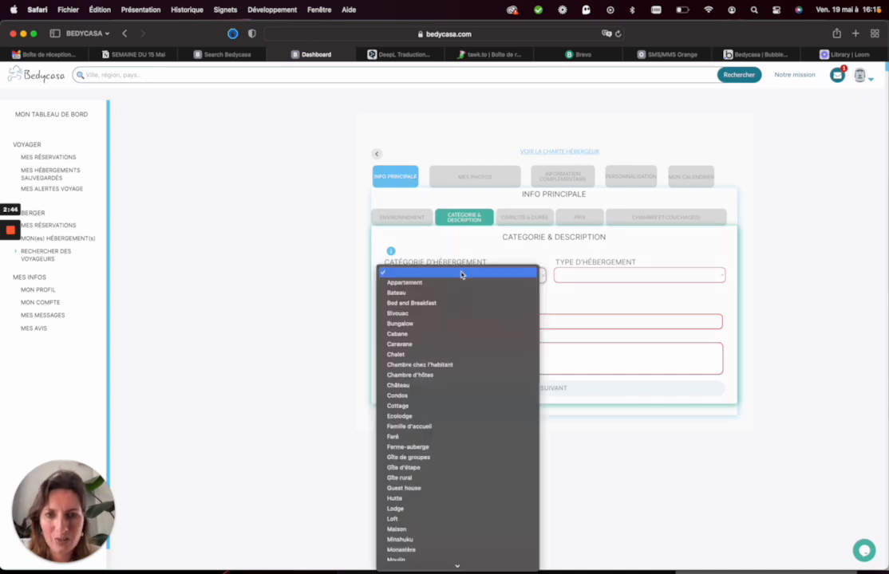
pyautogui.click(442, 334)
pyautogui.click(582, 274)
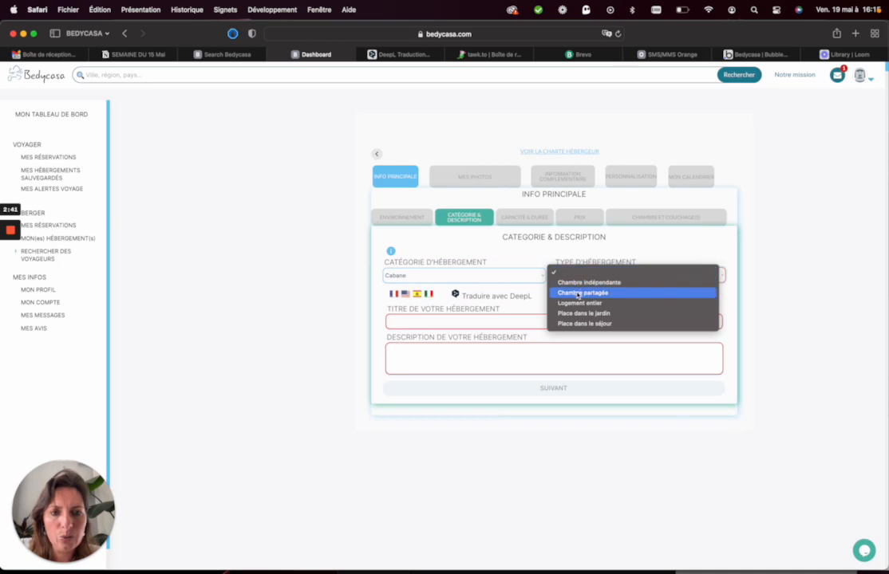
pyautogui.click(581, 294)
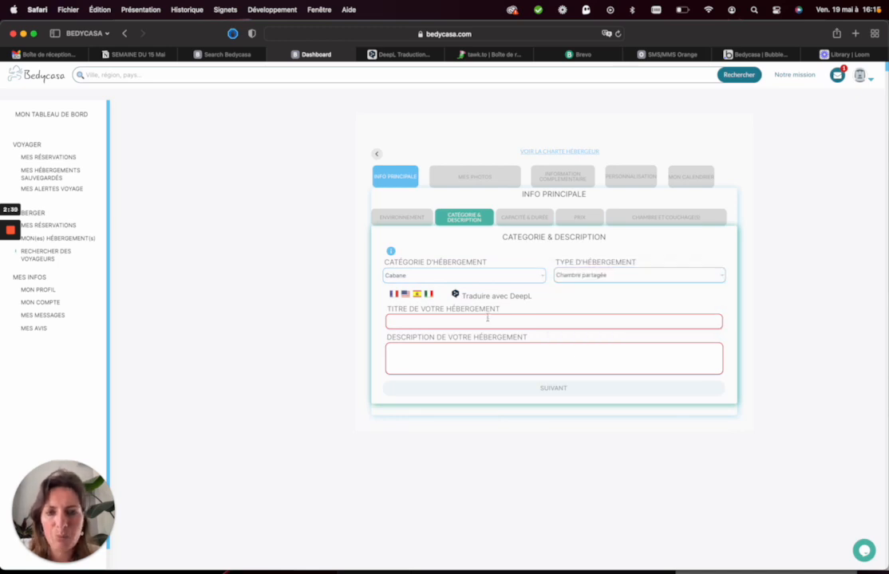
# Step: Enter "Cabane dans la Forêt à Annecy" as the accommodation's title
pyautogui.write('Ca')
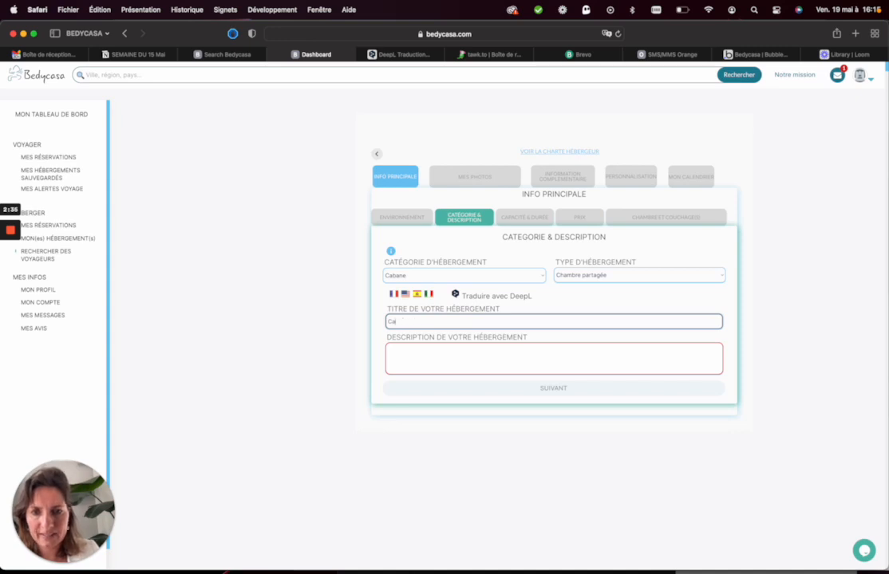
pyautogui.write('nane dans')
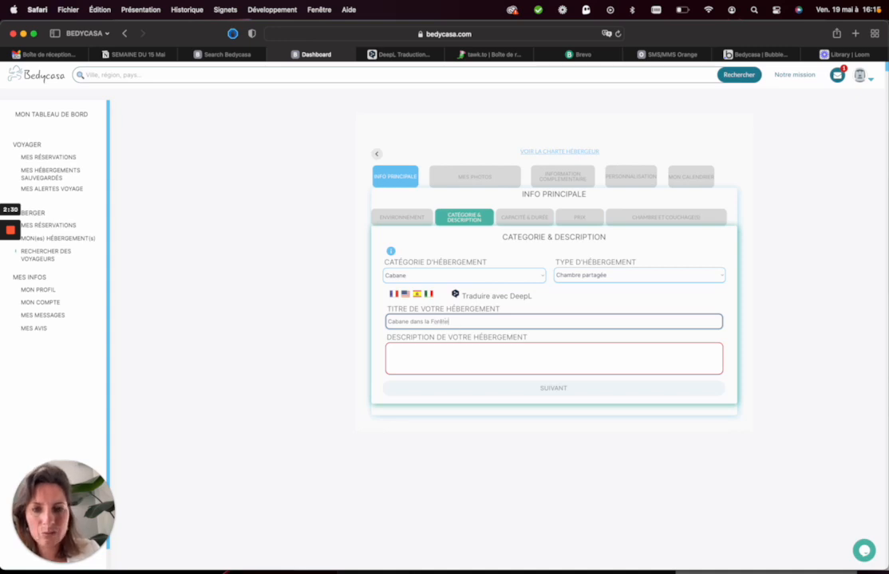
pyautogui.write(' la Forête')
pyautogui.press('BackSpace')
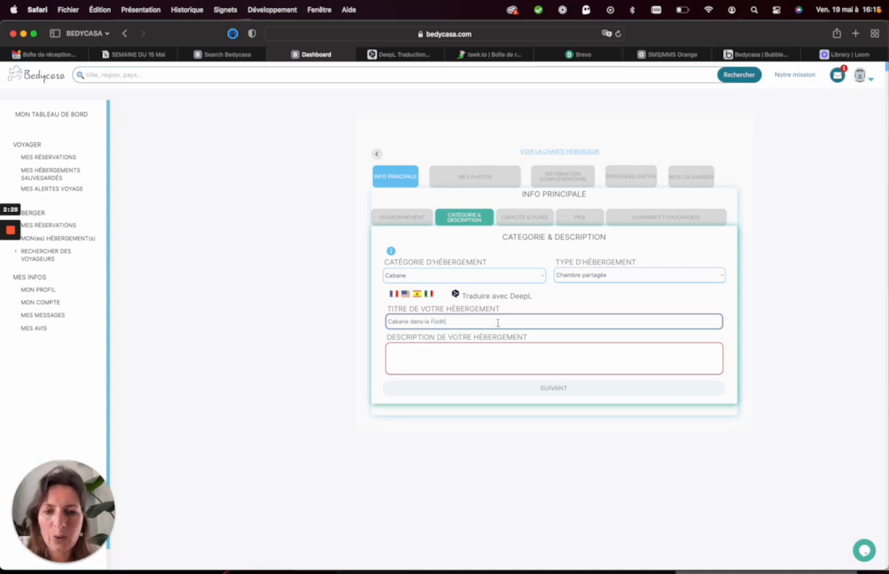
pyautogui.write(':')
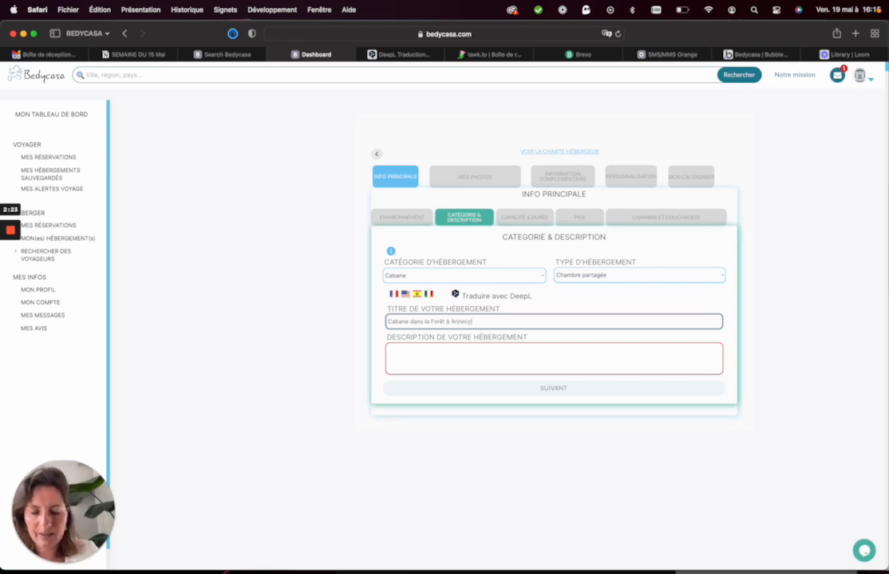
# Step: Fill in the description with the lines "vnerhvroppngbcortn" and "c,emjfnvpuirjnp", and continue to the capacity and duration section
pyautogui.click(476, 355)
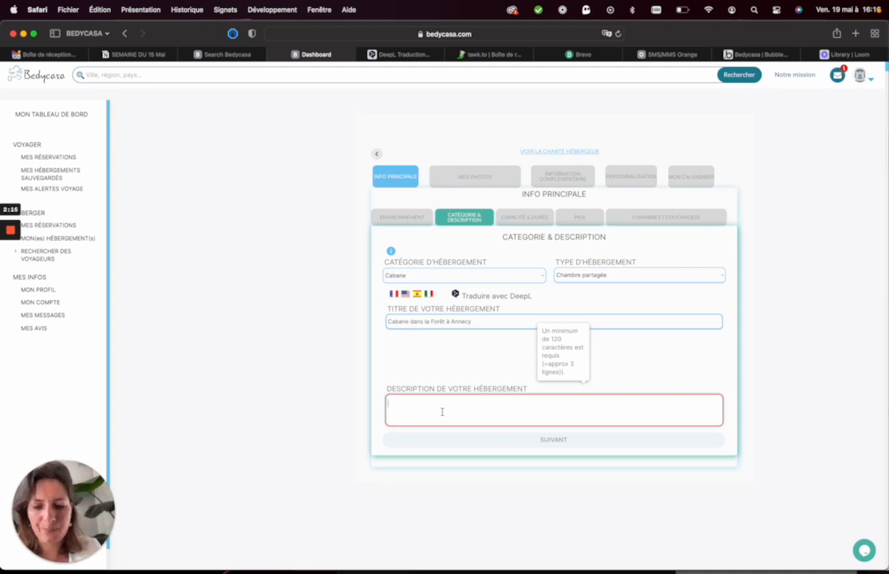
pyautogui.write('vnerhvroppngbcortn')
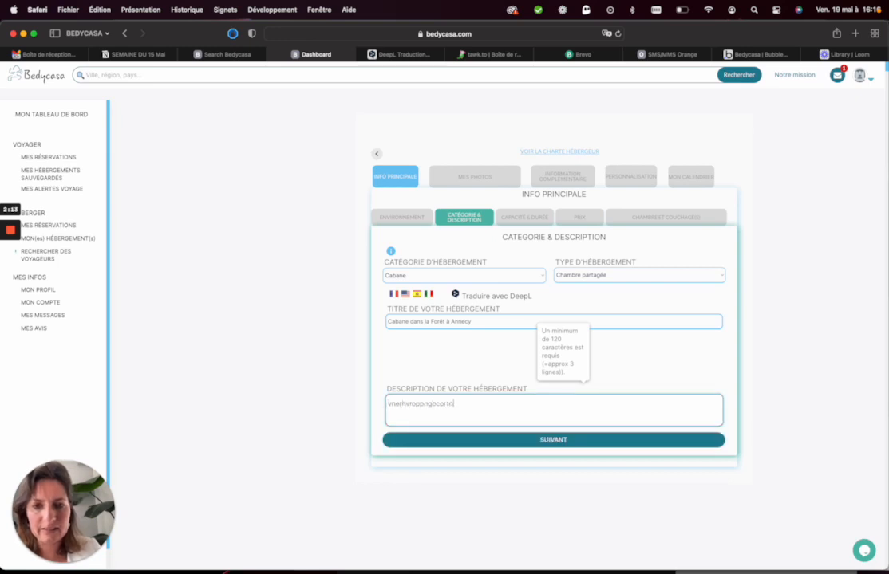
pyautogui.press('Return')
pyautogui.write('c,emjfnvpuirjnp')
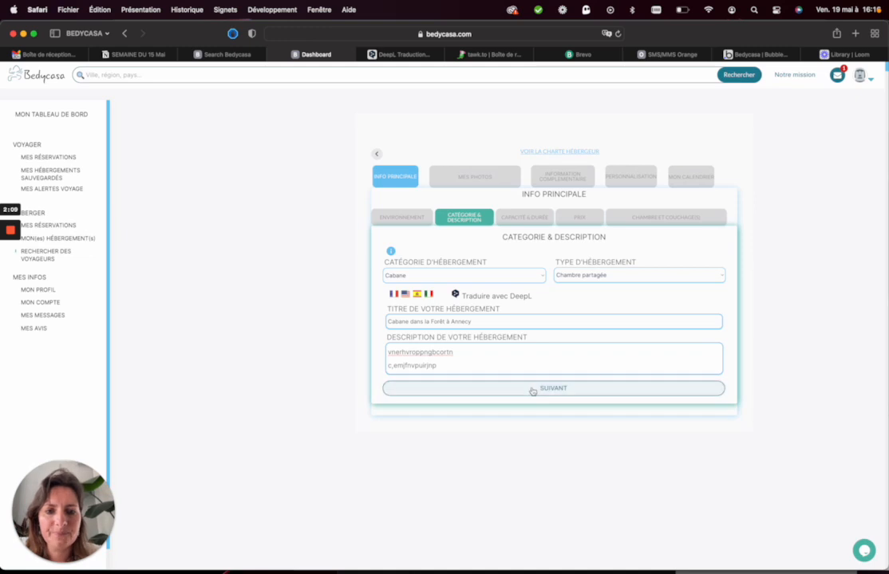
pyautogui.click(526, 388)
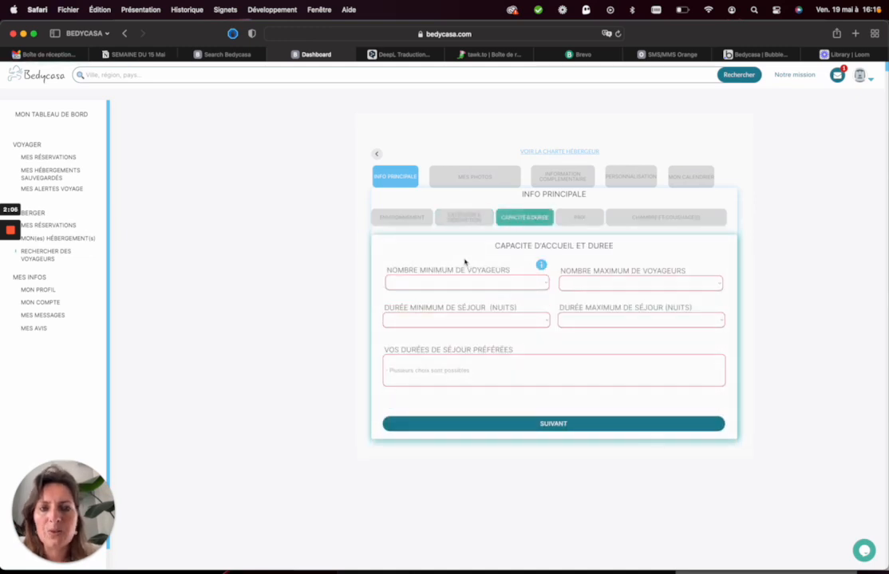
# Step: Set the minimum number of travellers to 2 and the maximum to 4
pyautogui.click(448, 282)
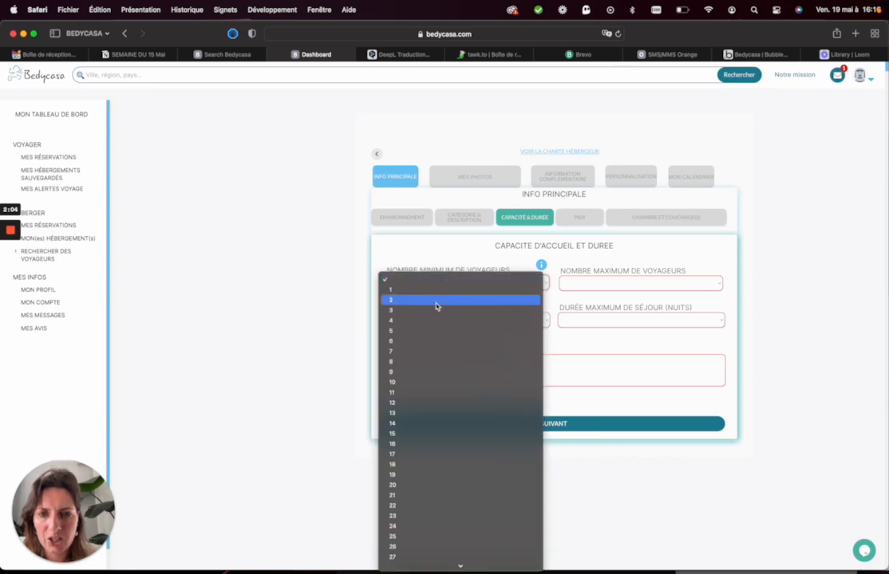
pyautogui.click(437, 302)
pyautogui.click(586, 282)
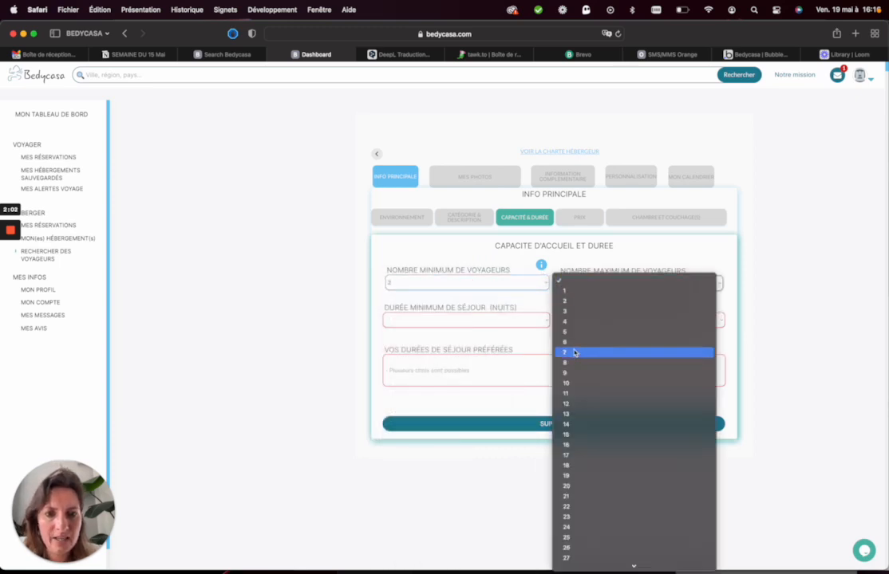
pyautogui.click(571, 322)
# Step: Set the minimum stay to 2 nights and the maximum stay to 13 nights
pyautogui.click(500, 319)
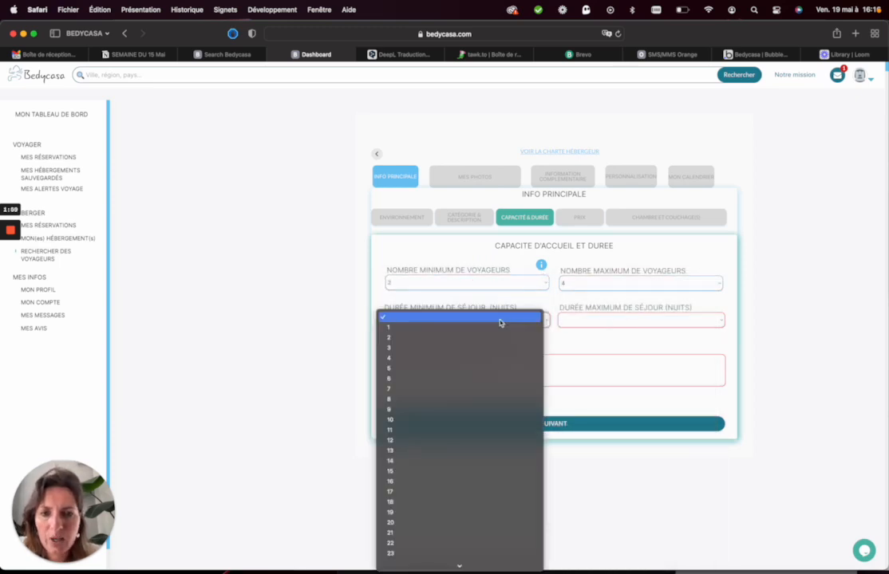
pyautogui.click(458, 338)
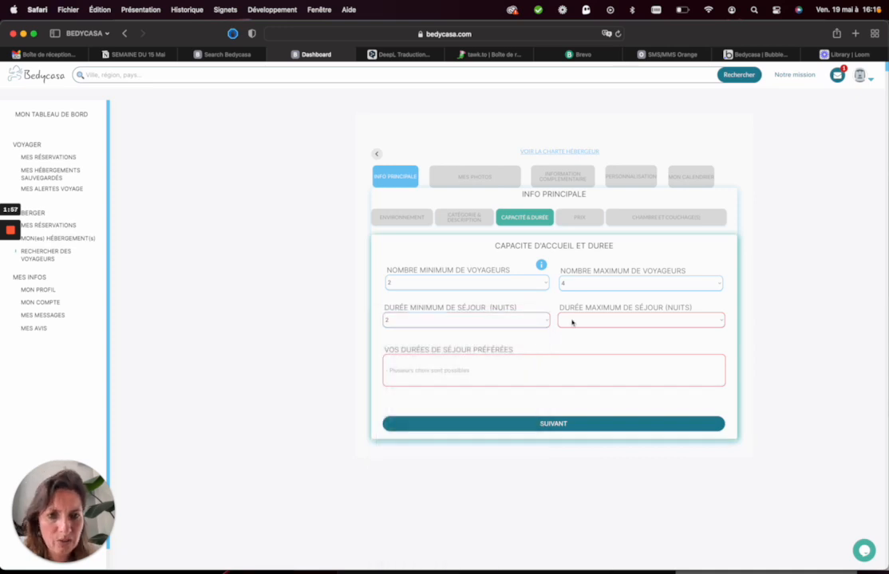
pyautogui.click(575, 320)
pyautogui.click(578, 452)
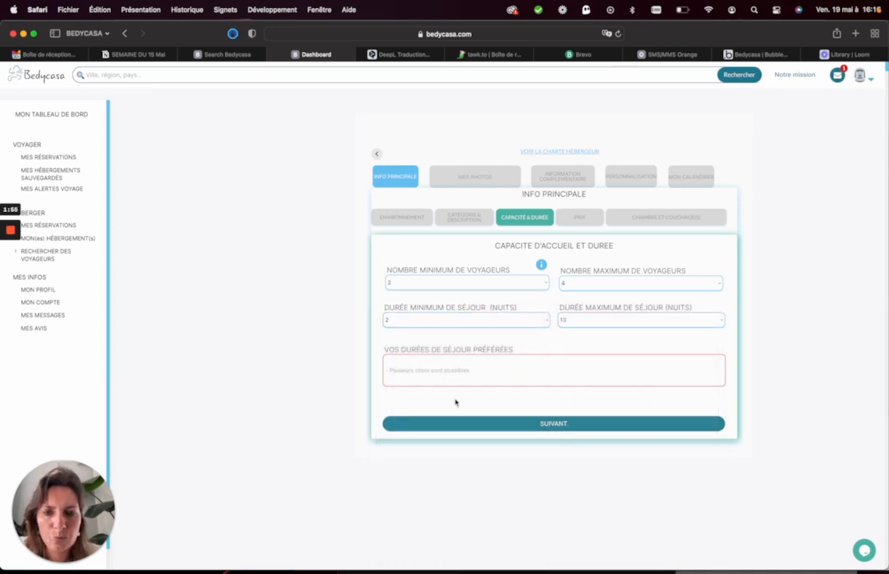
# Step: Choose Courte durée as the preferred stay duration and continue to the pricing section
pyautogui.click(452, 373)
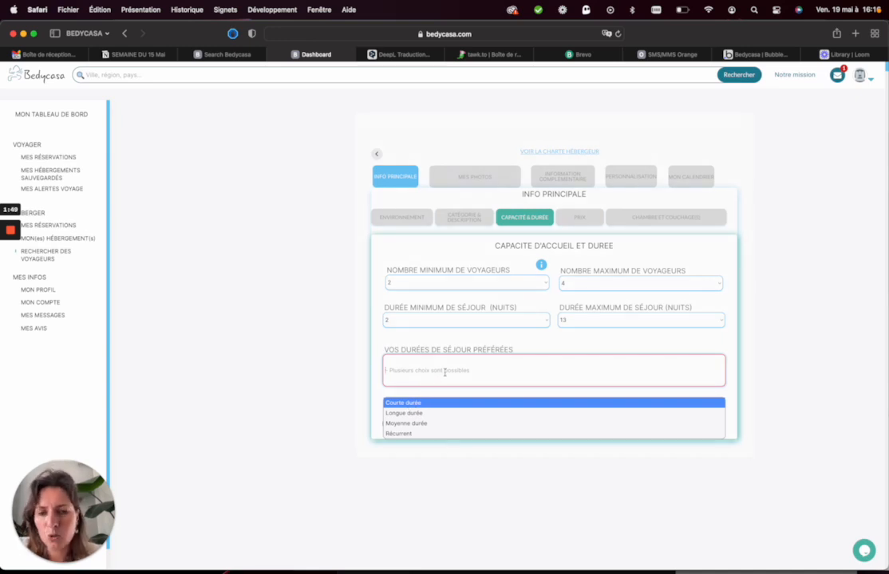
pyautogui.click(352, 418)
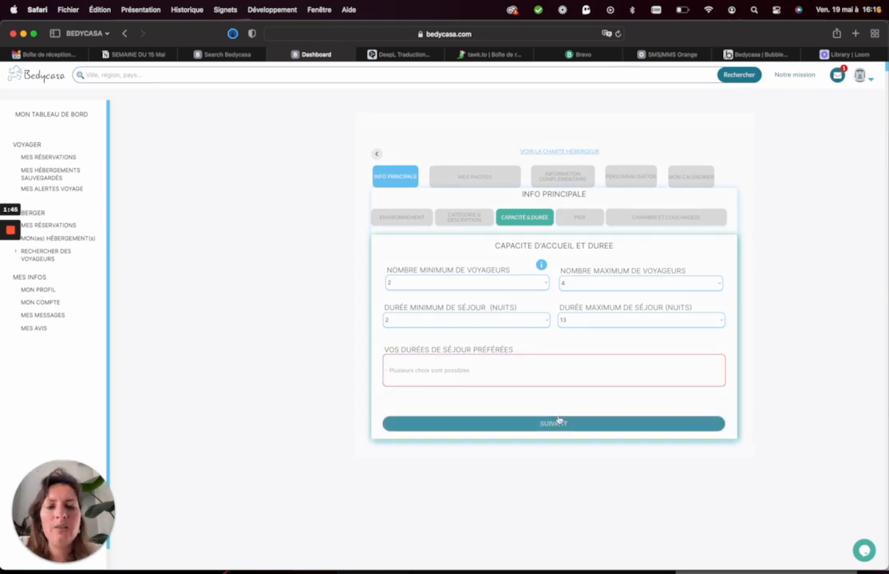
pyautogui.click(481, 372)
pyautogui.write('cour')
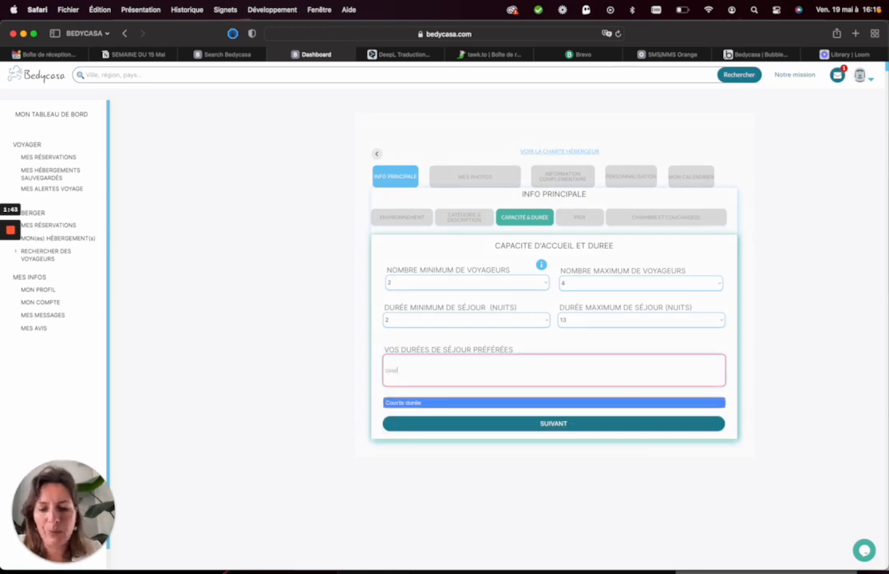
pyautogui.write('te')
pyautogui.click(454, 403)
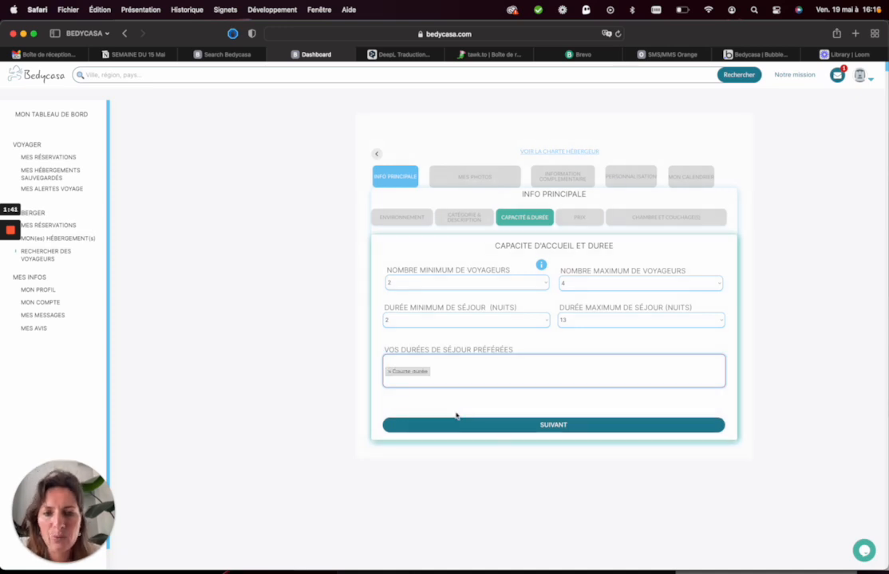
pyautogui.click(453, 428)
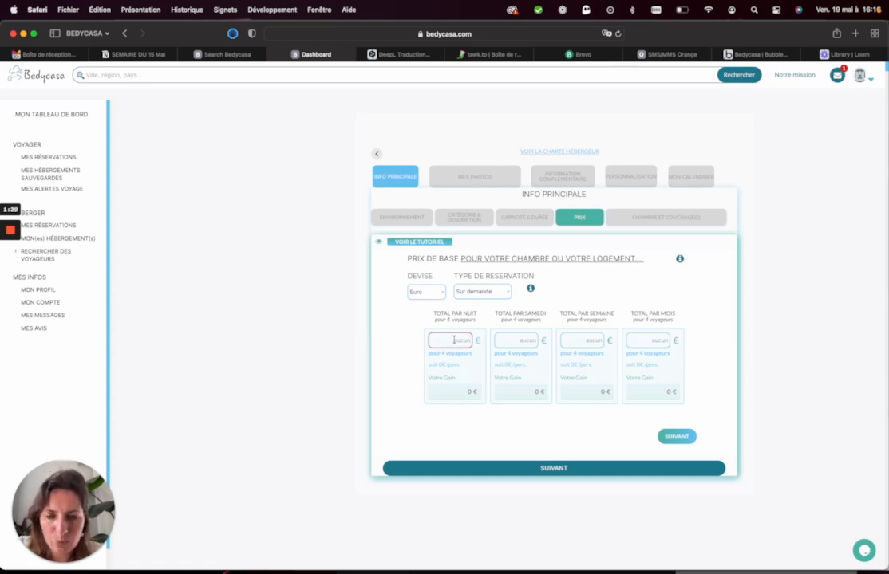
# Step: Set the base price per night for 4 travellers to 100 € and continue to the price adjustment by number of travellers
pyautogui.write('100')
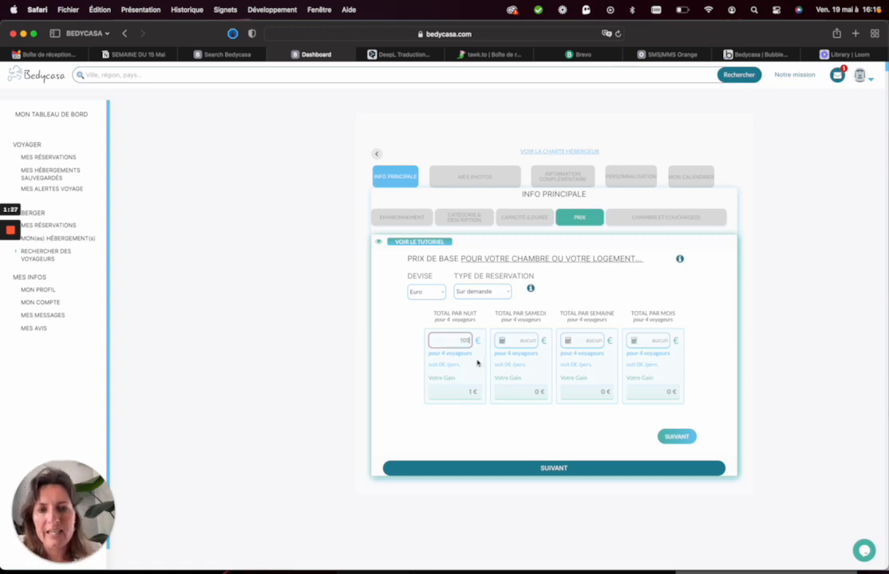
pyautogui.click(457, 396)
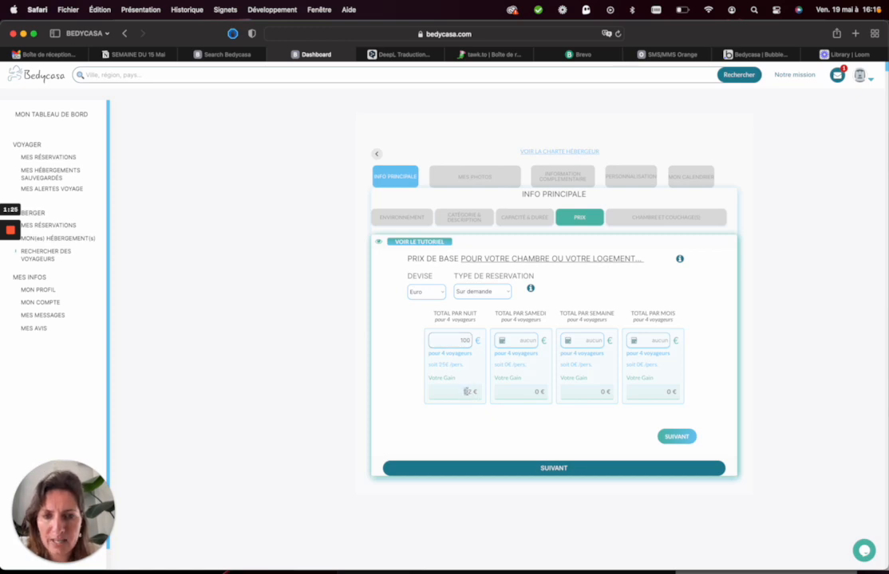
pyautogui.moveTo(464, 391); pyautogui.dragTo(477, 394)
pyautogui.click(479, 413)
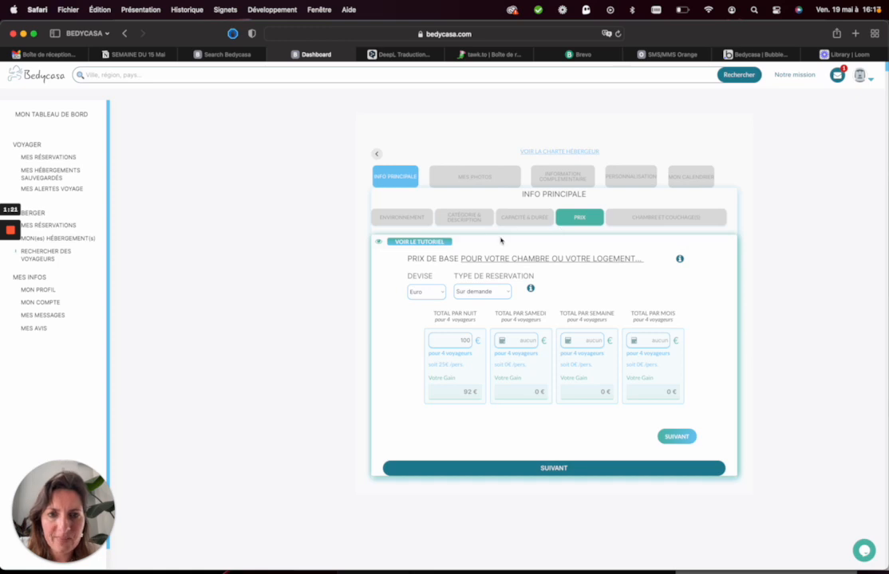
pyautogui.click(676, 437)
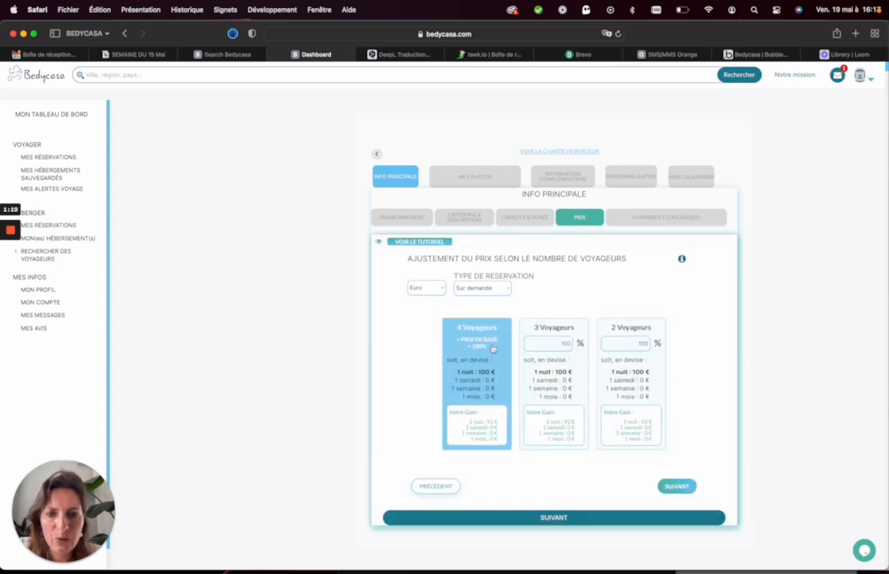
# Step: Set the rate for 2 travellers to 80% and continue past the period pricing, without adding a period, to the room and bedding section
pyautogui.doubleClick(632, 345)
pyautogui.write('8')
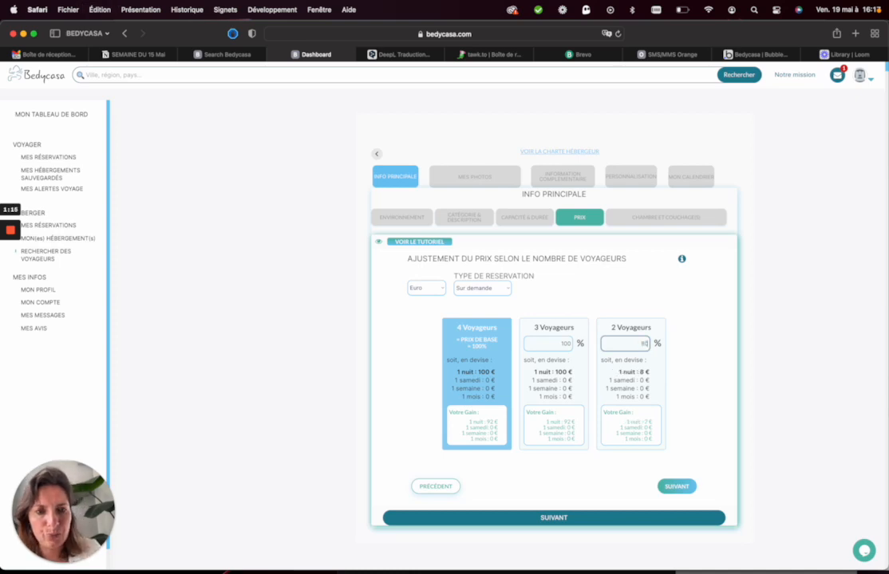
pyautogui.write('0')
pyautogui.click(658, 402)
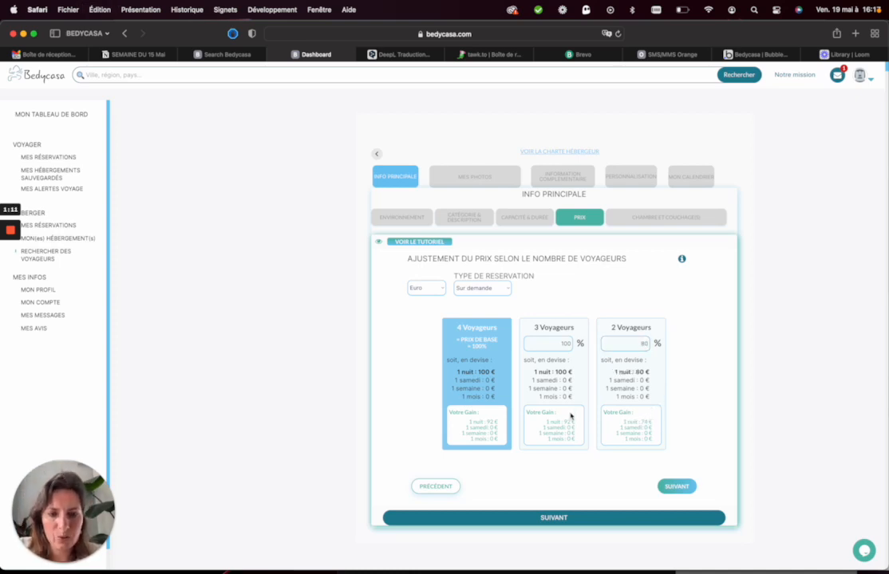
pyautogui.click(676, 486)
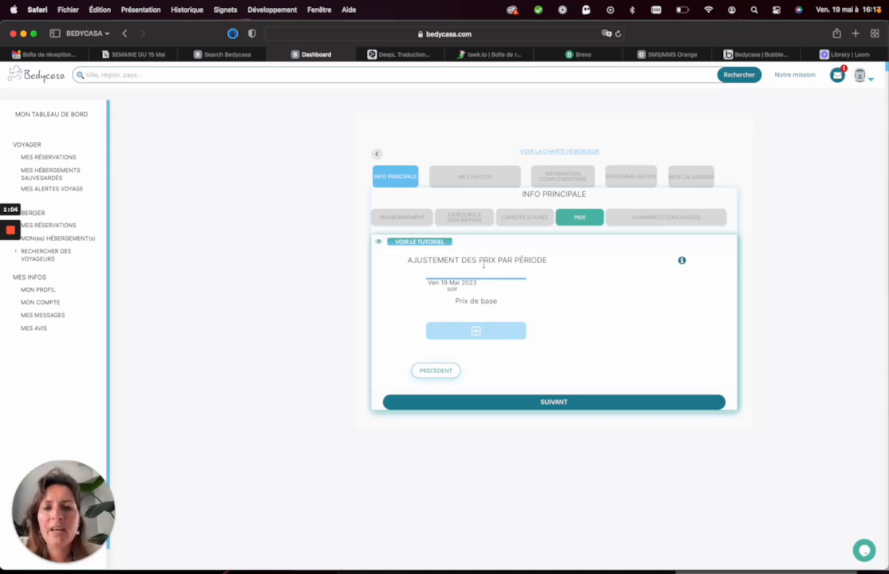
pyautogui.click(538, 403)
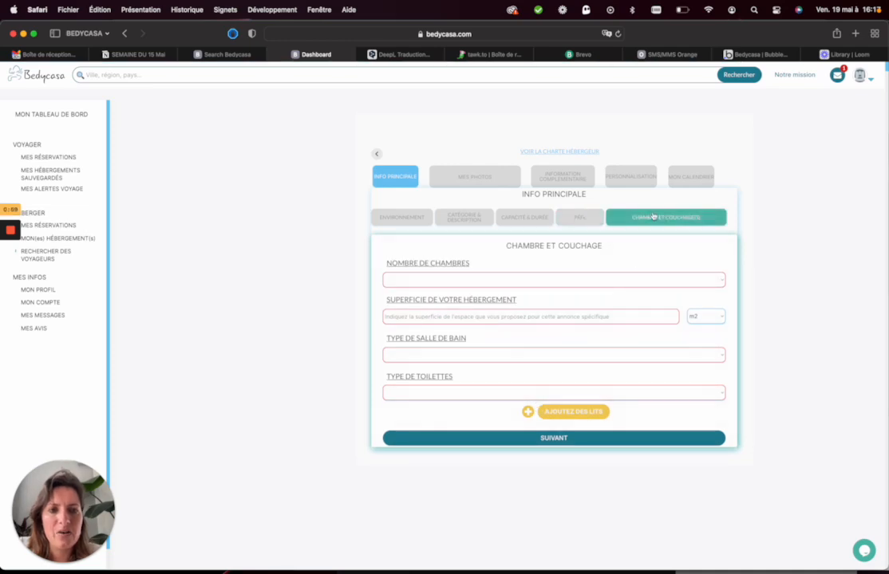
# Step: Set the number of bedrooms to 2 and the accommodation's surface area to 90 m2
pyautogui.click(466, 278)
pyautogui.click(434, 307)
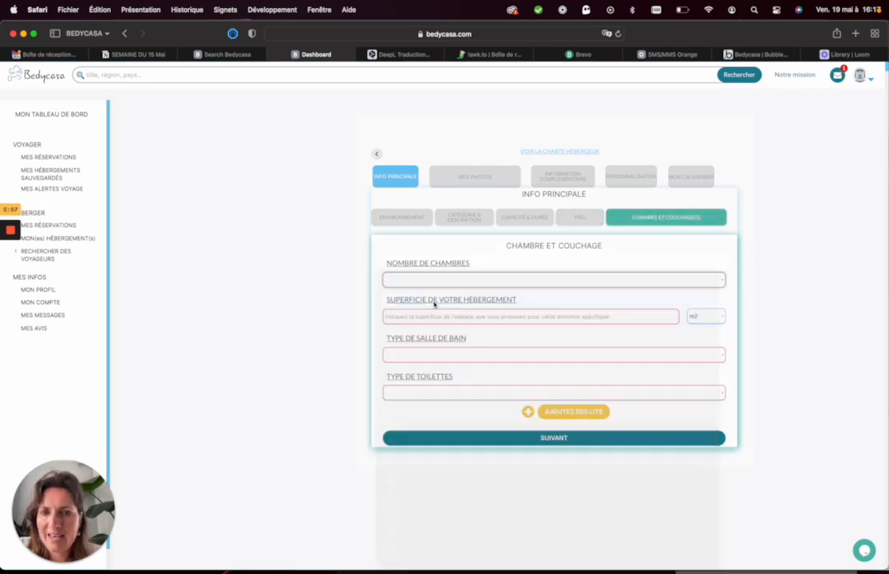
pyautogui.click(522, 111)
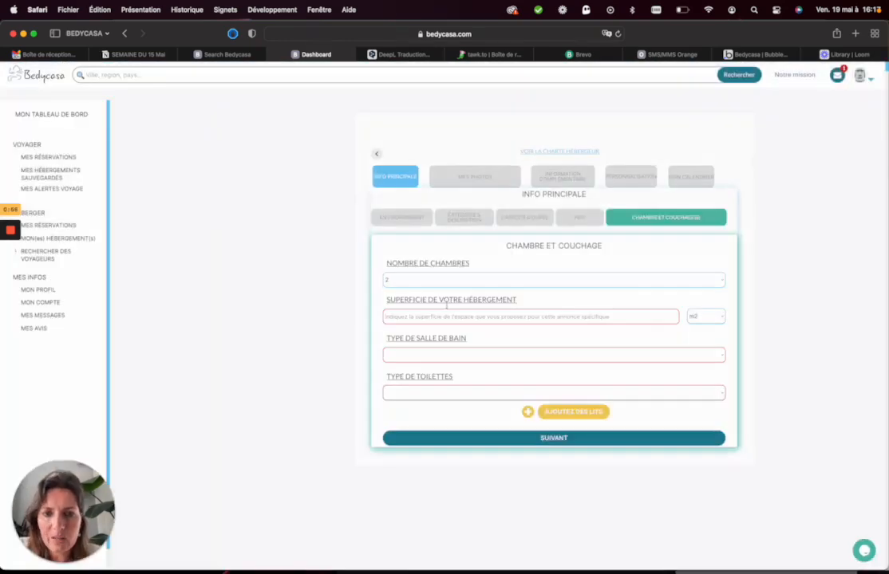
pyautogui.click(440, 318)
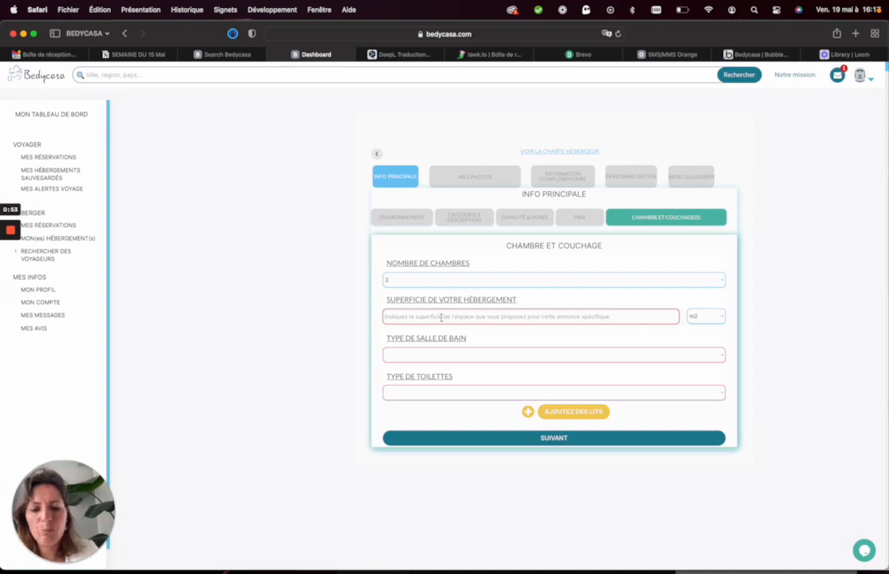
pyautogui.write('80')
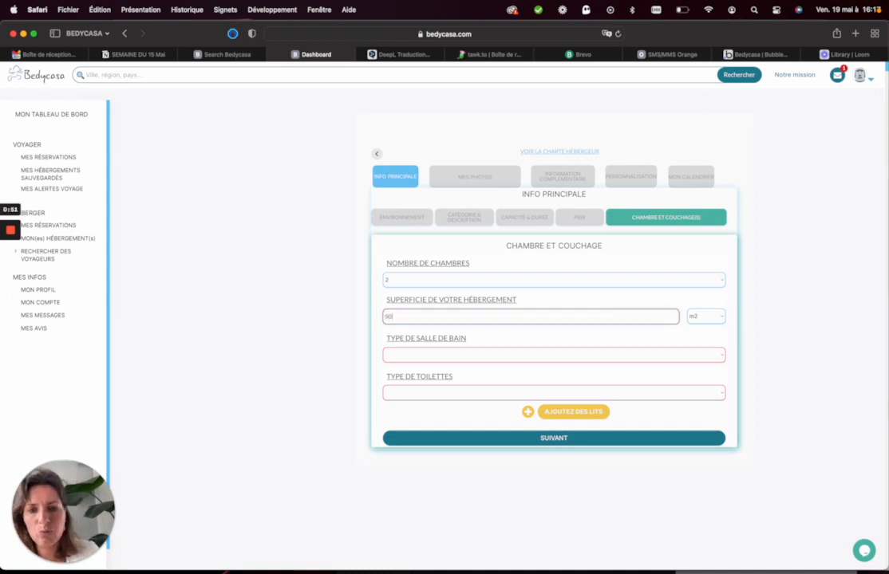
# Step: Set the bathroom type to Partagée and the toilet type to Partagé
pyautogui.click(389, 356)
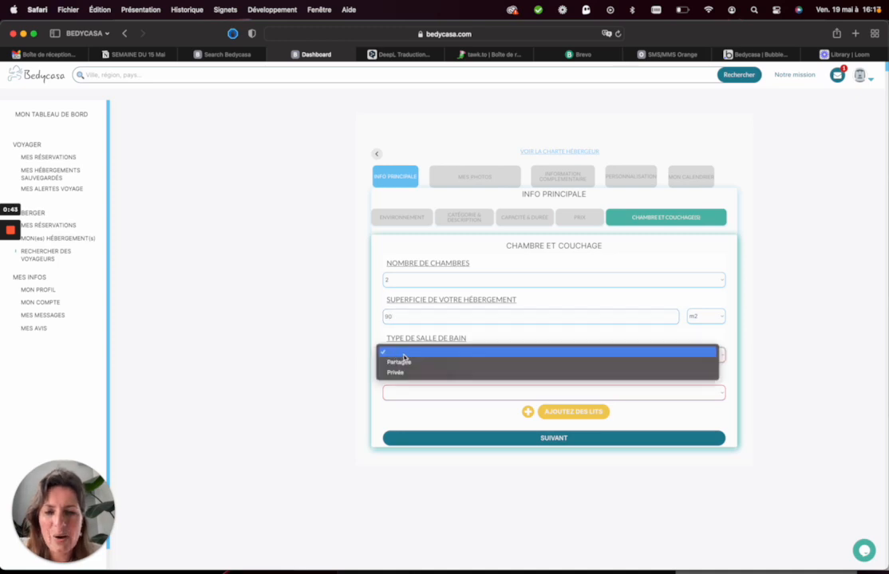
pyautogui.click(415, 362)
pyautogui.click(404, 391)
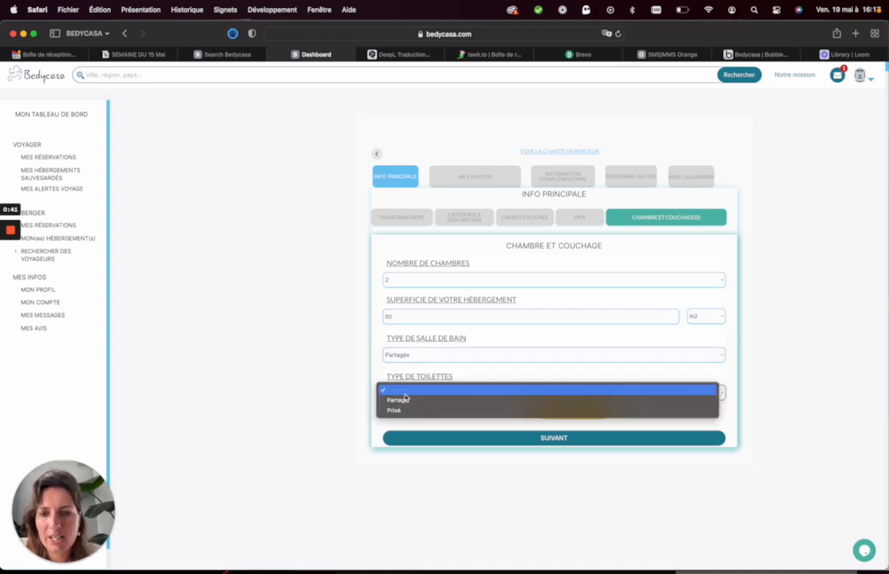
pyautogui.click(419, 400)
# Step: Add a Lit Une personne bed for 1 person, leaving its dimensions and optional details empty
pyautogui.click(561, 412)
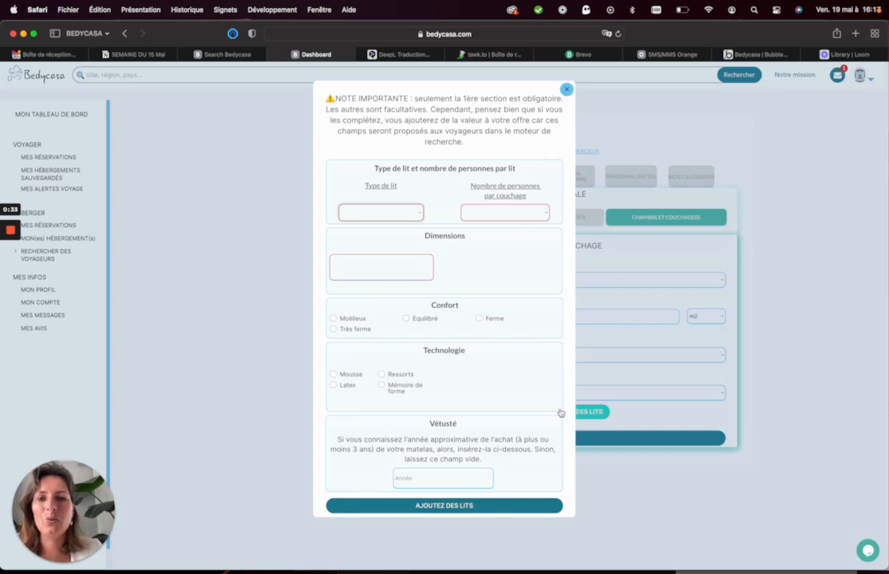
pyautogui.click(379, 213)
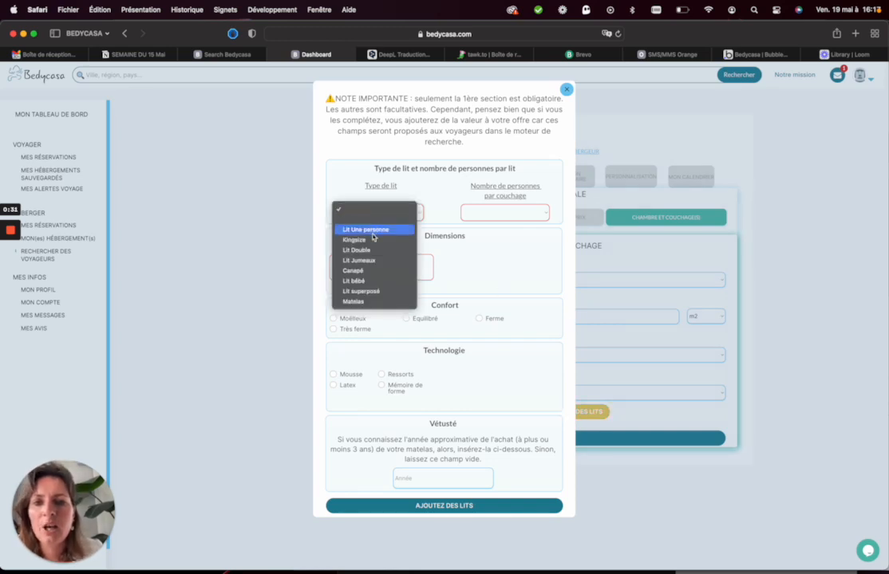
pyautogui.click(373, 231)
pyautogui.click(486, 213)
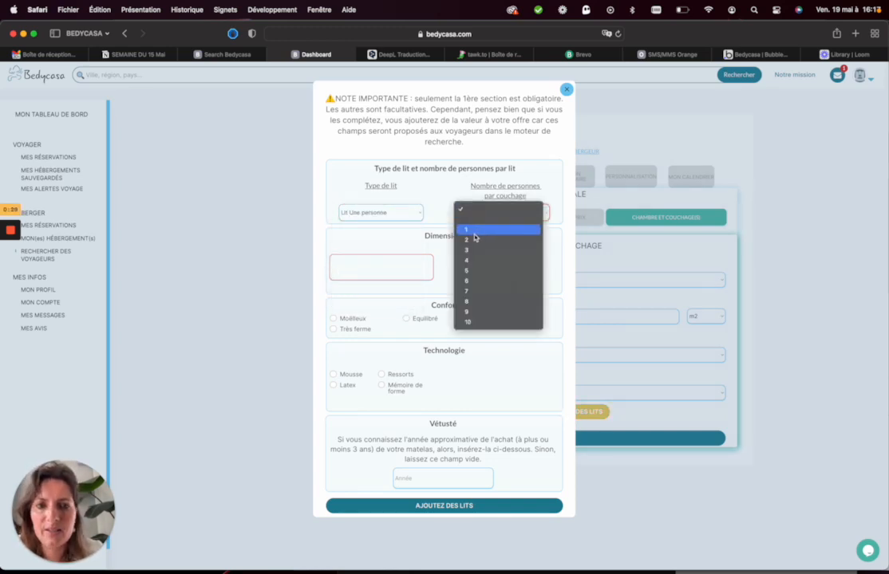
pyautogui.click(473, 231)
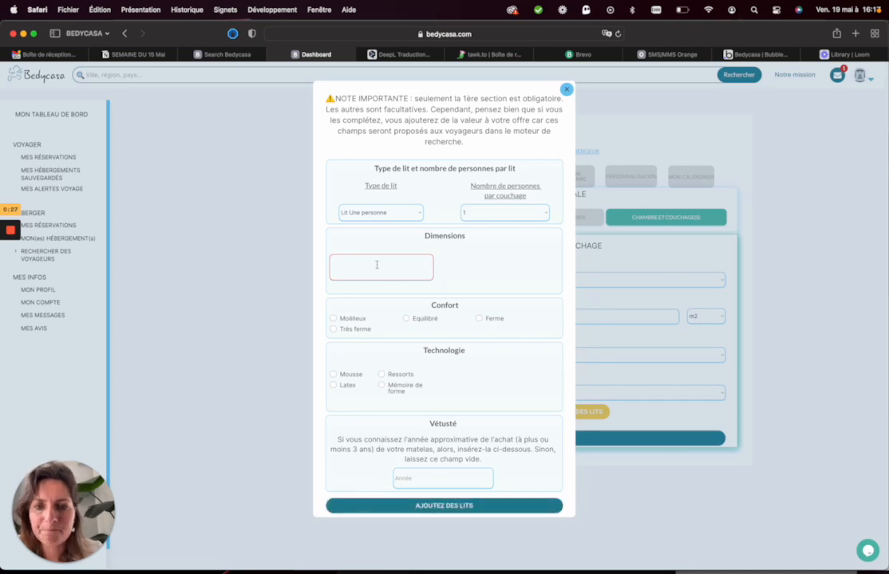
pyautogui.click(420, 507)
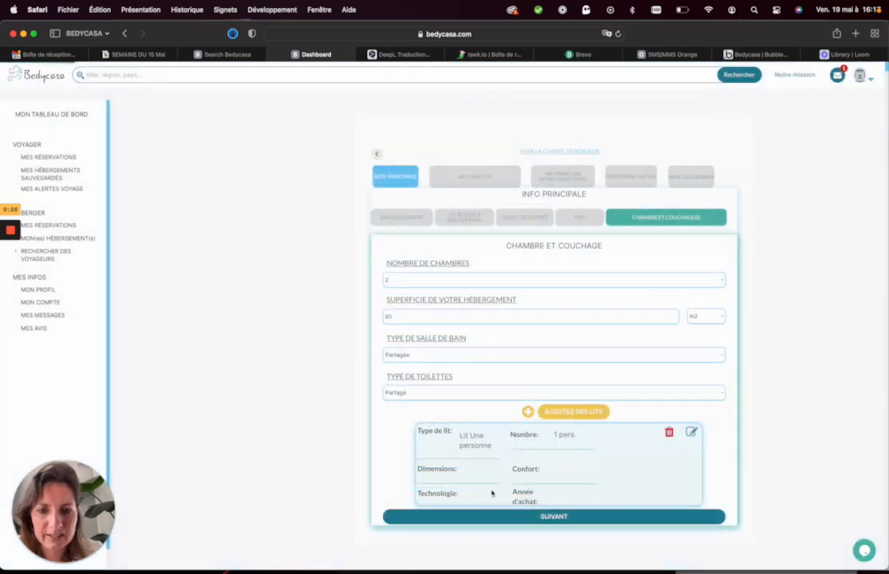
# Step: Add a Lit Double bed for 2 people with dimensions 140×190 cm, and continue to the photos section
pyautogui.scroll(-1, 492, 492)
pyautogui.click(562, 358)
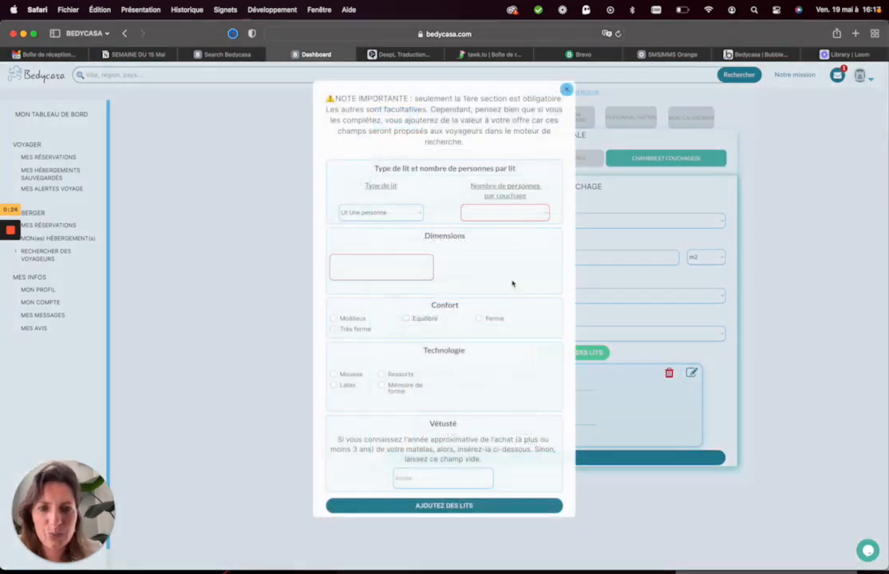
pyautogui.click(407, 214)
pyautogui.click(399, 231)
pyautogui.click(466, 212)
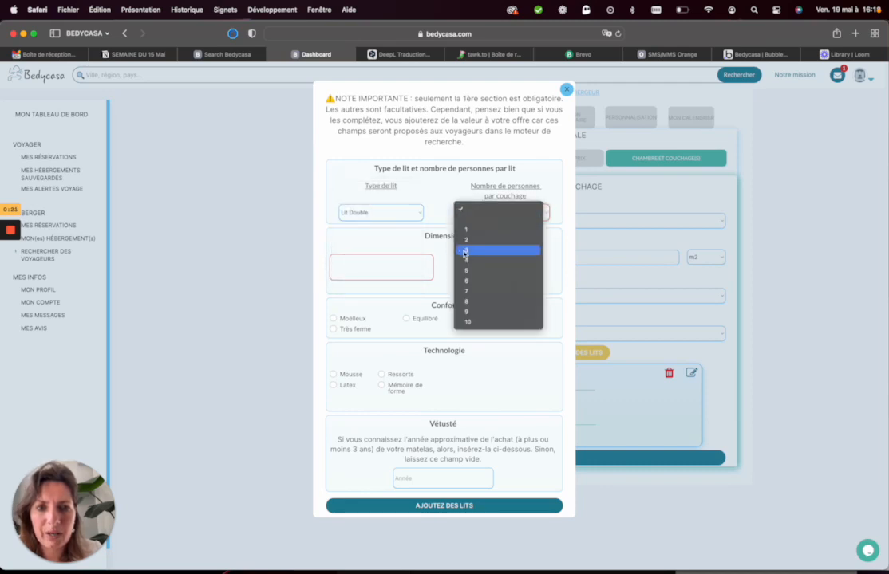
pyautogui.click(466, 239)
pyautogui.click(385, 272)
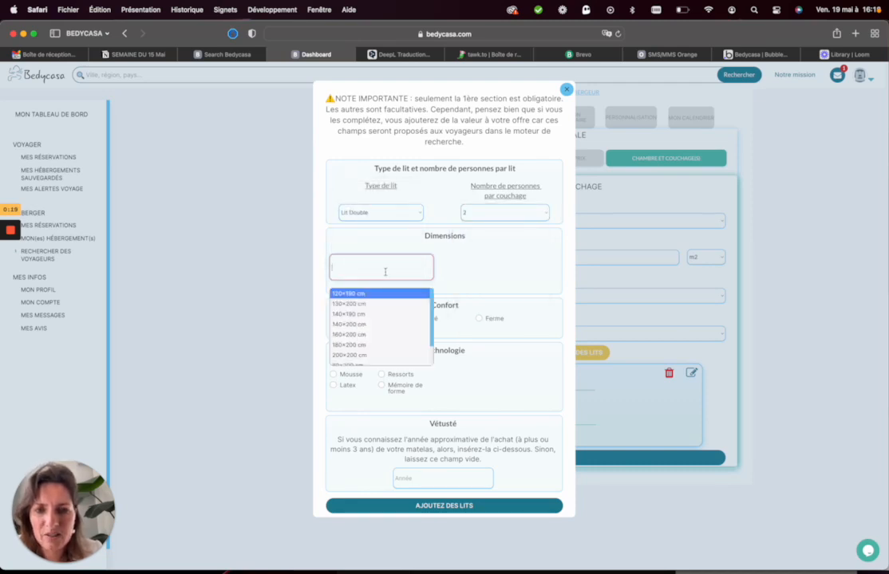
pyautogui.click(359, 314)
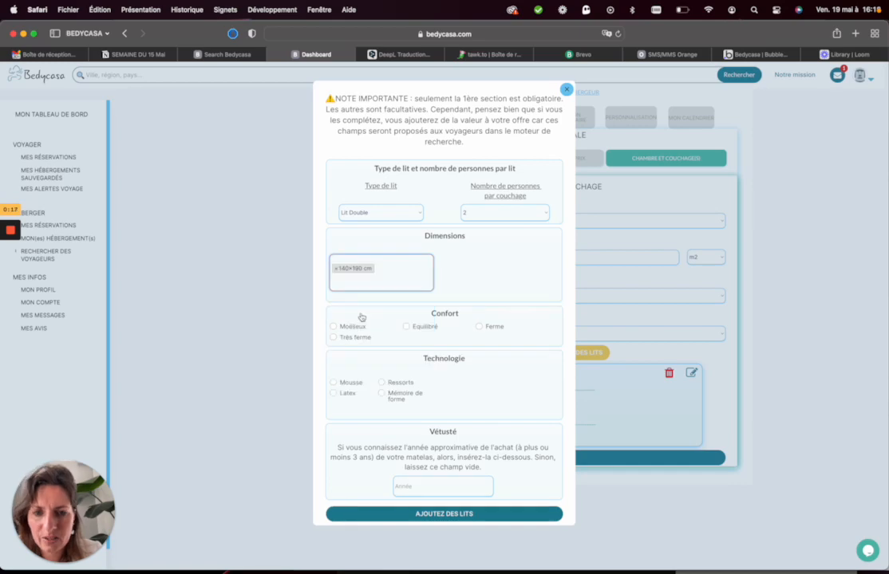
pyautogui.click(375, 514)
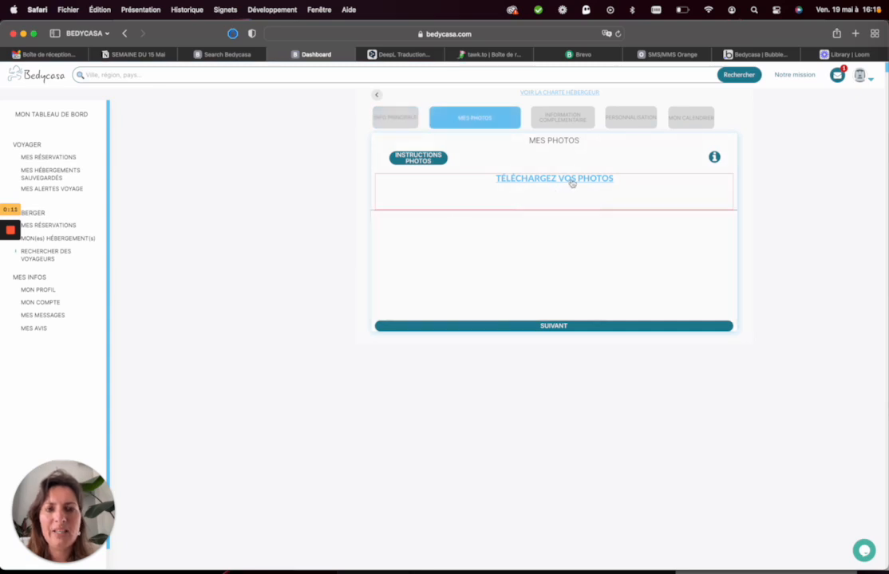
# Step: Open the photo upload, preview the room captures in Téléchargements, and select Capture17-960x600-2.png and Capture17-960x600.png
pyautogui.click(551, 182)
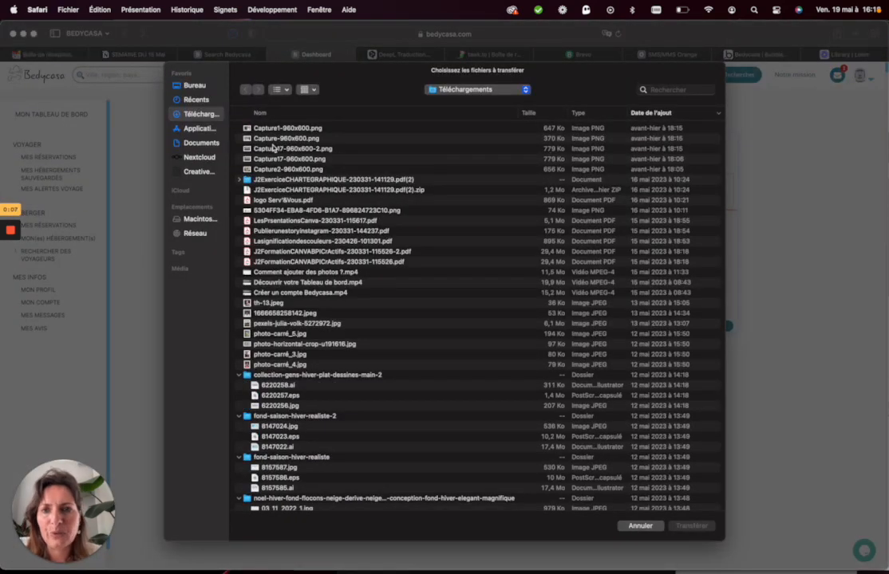
pyautogui.click(274, 129)
pyautogui.press('space')
pyautogui.press('Down')
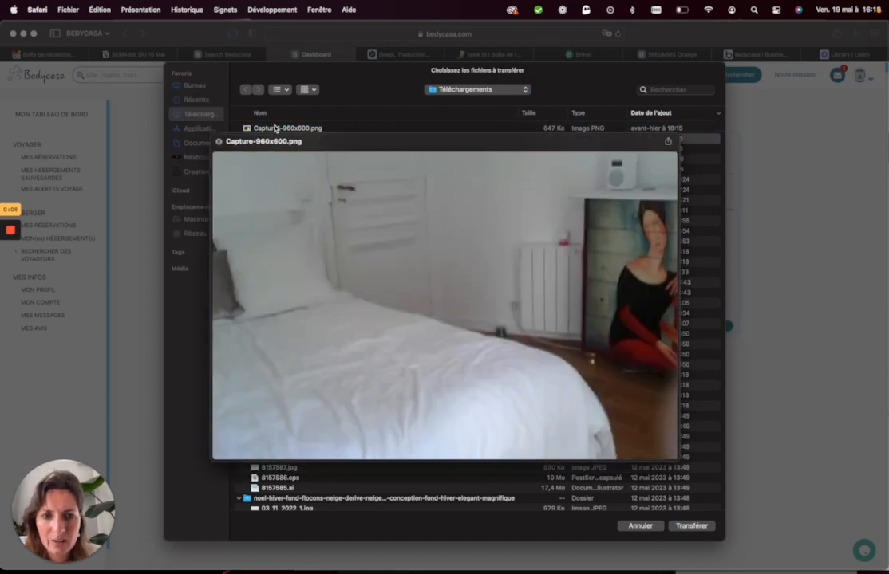
pyautogui.press('Down')
pyautogui.press('space')
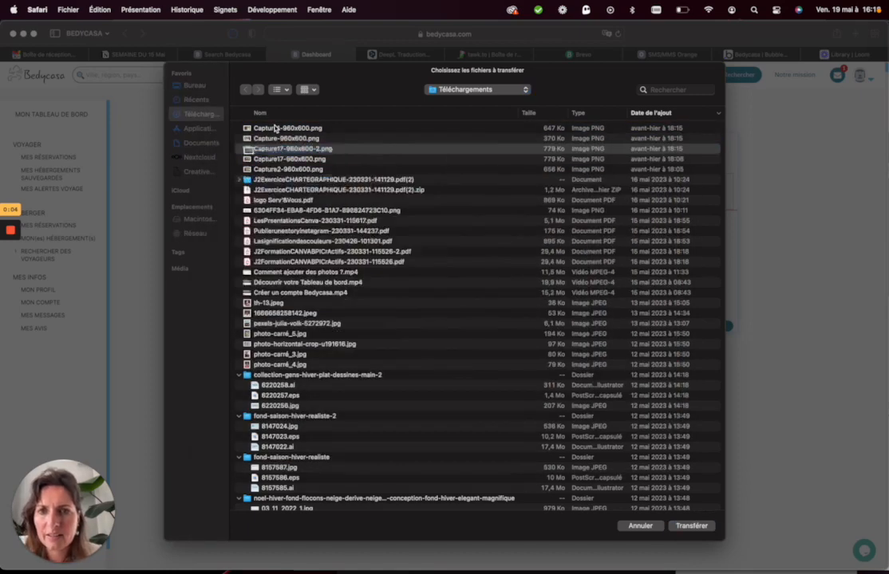
pyautogui.hotkey('shift', 'Down')
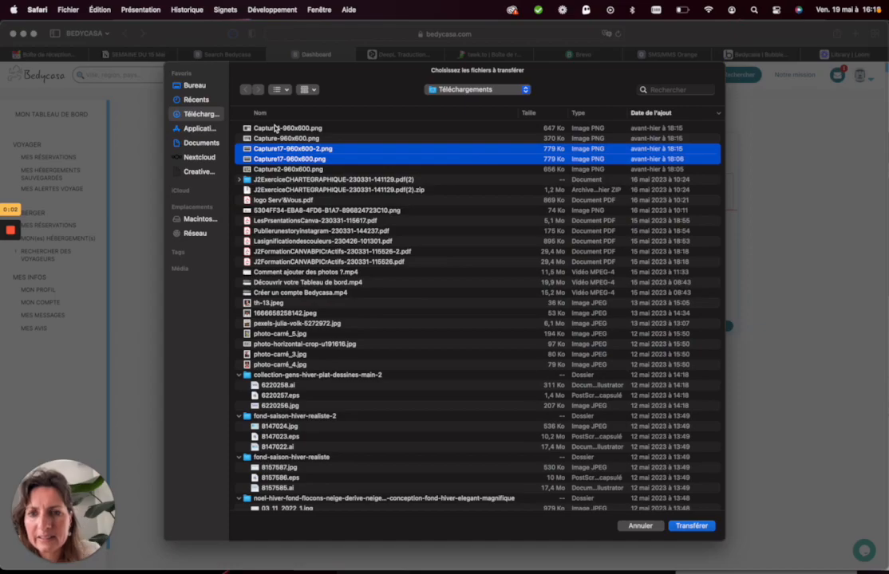